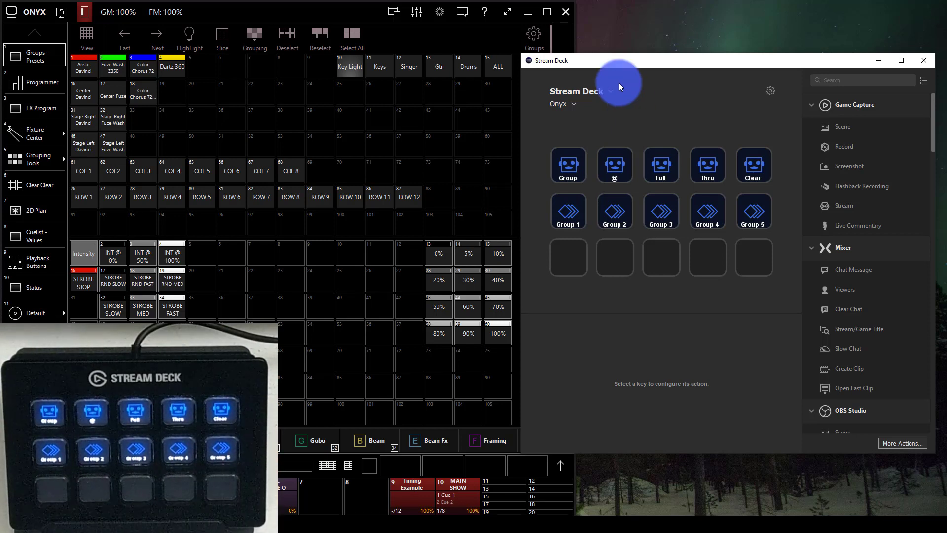
# - Drag the Stream Deck window up to the top of the screen beside Onyx
pyautogui.moveTo(651, 63); pyautogui.dragTo(652, 11)
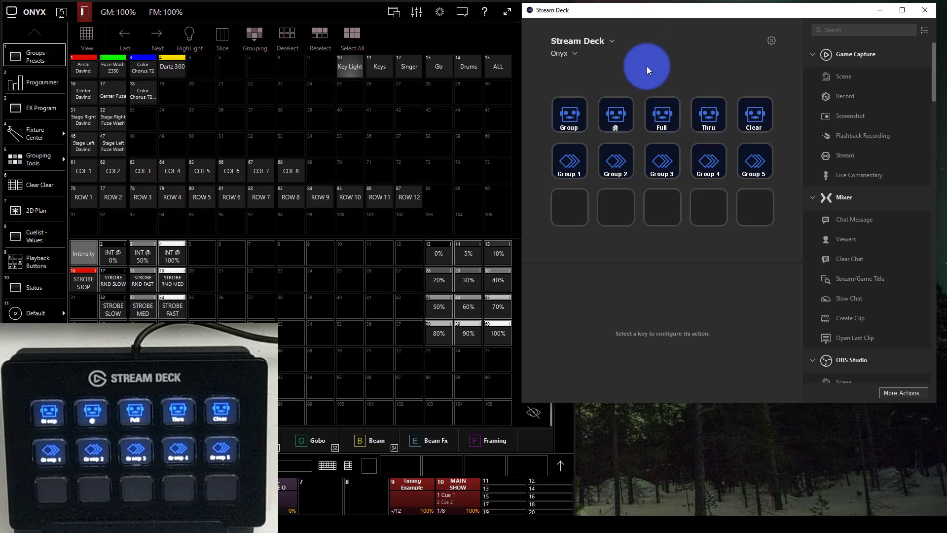
# - Focus the Onyx window, then bring the Stream Deck window back in front of it
pyautogui.click(244, 16)
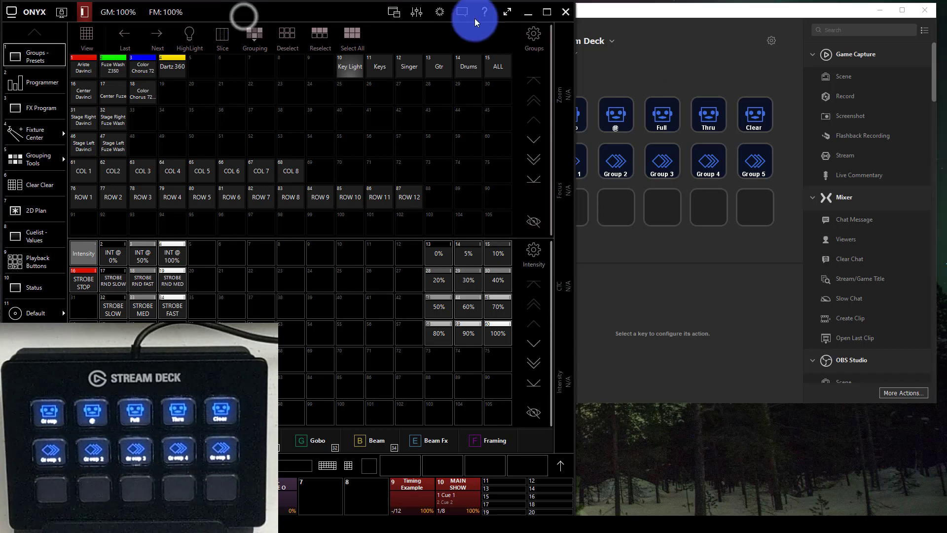
pyautogui.click(620, 23)
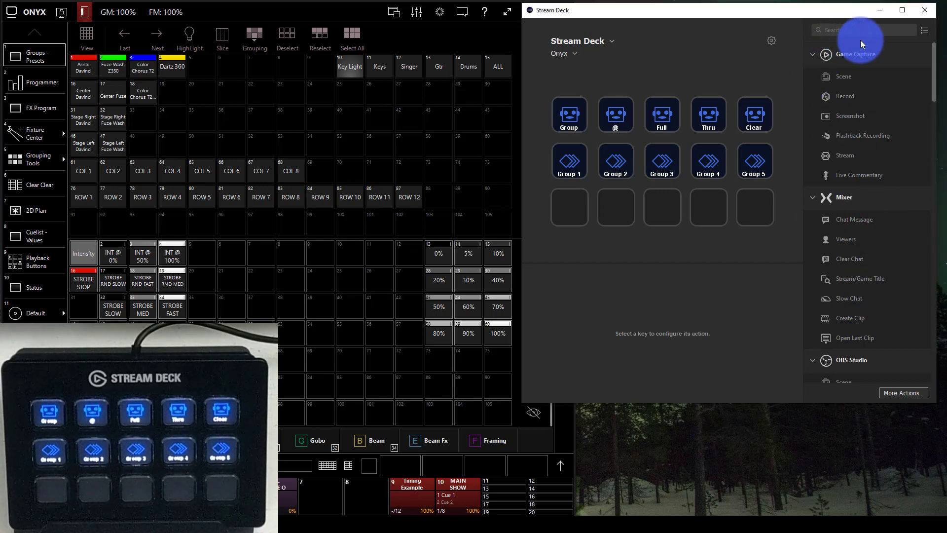
# - Add a Hotkey action to row 3, key 1 that sends the Space keystroke
pyautogui.write('hot')
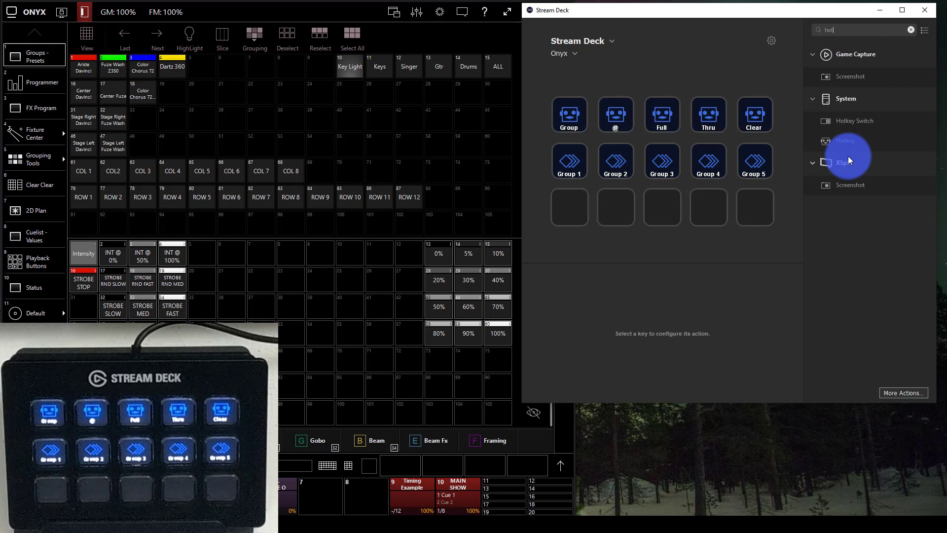
pyautogui.moveTo(855, 142); pyautogui.dragTo(570, 214)
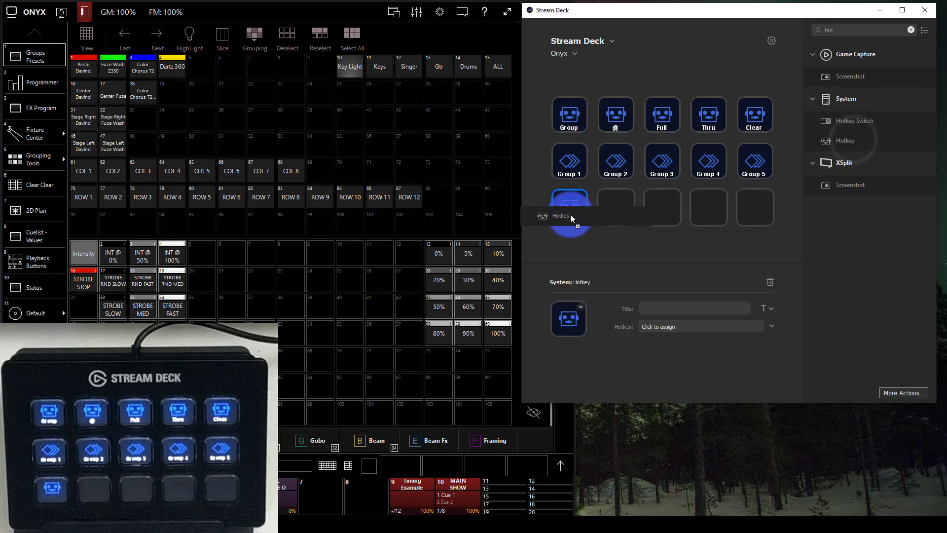
pyautogui.click(661, 326)
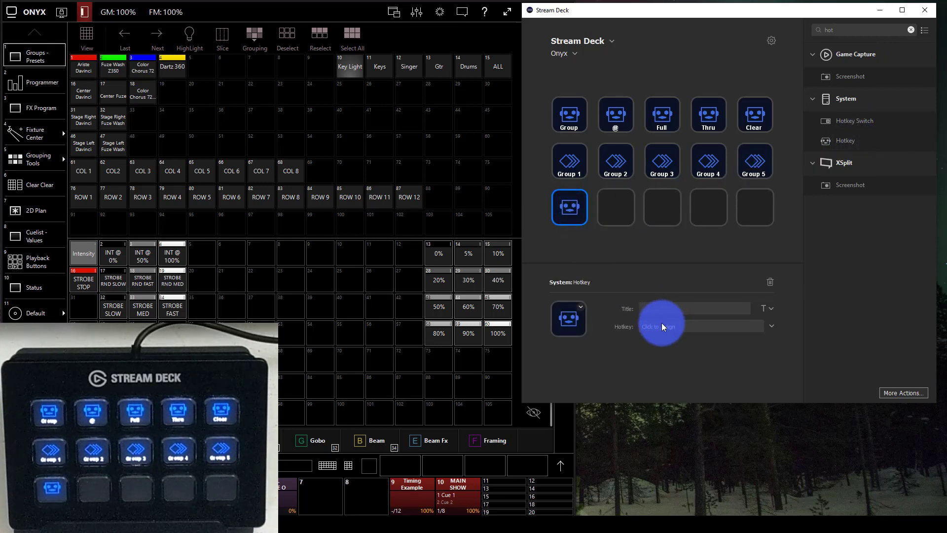
pyautogui.press('space')
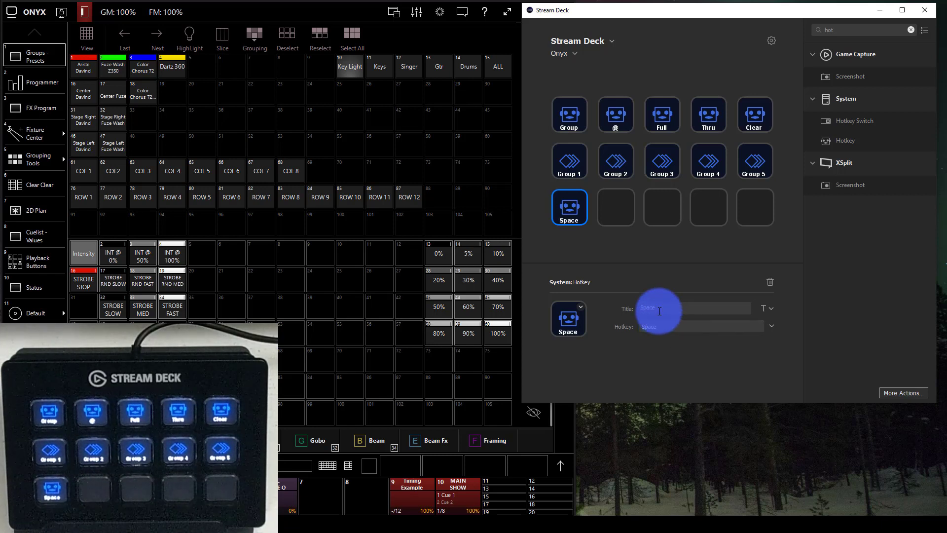
# - Choose a new icon image for the Space key, then check the Group key's hotkey
pyautogui.click(582, 306)
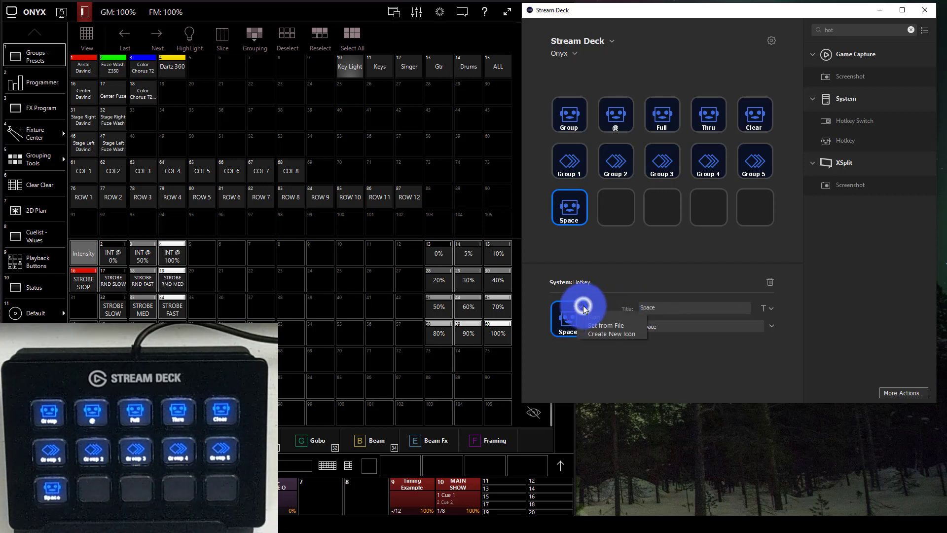
pyautogui.click(592, 334)
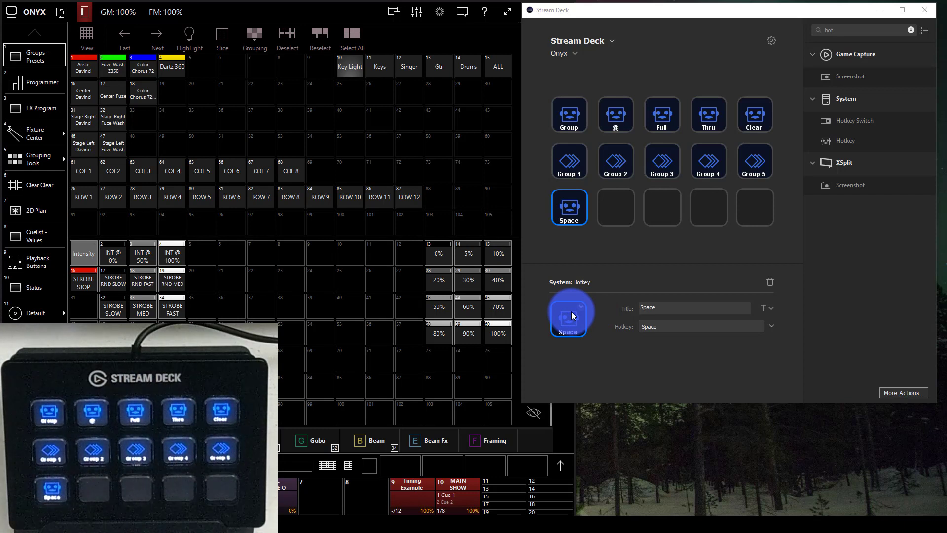
pyautogui.click(534, 73)
pyautogui.click(566, 114)
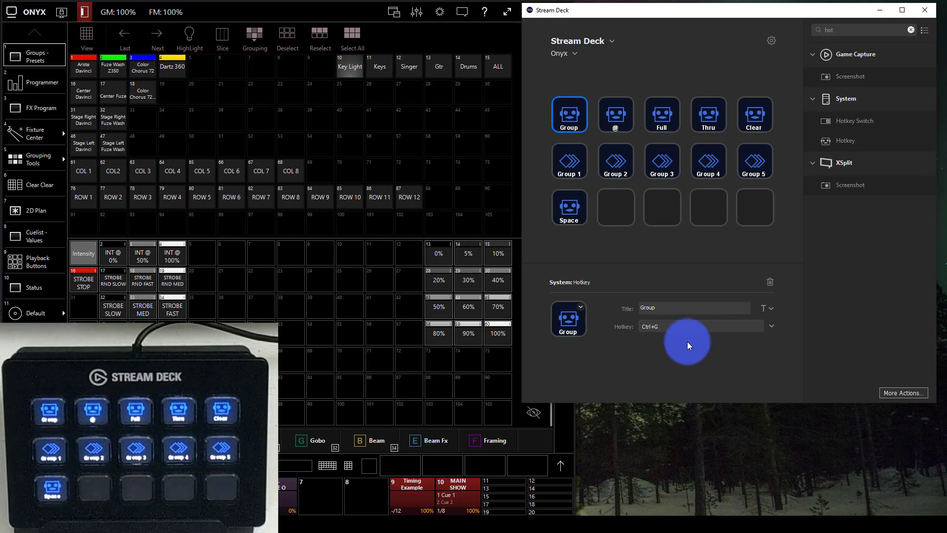
# - Raise and focus the Onyx console and show its on-screen command keypad
pyautogui.click(242, 312)
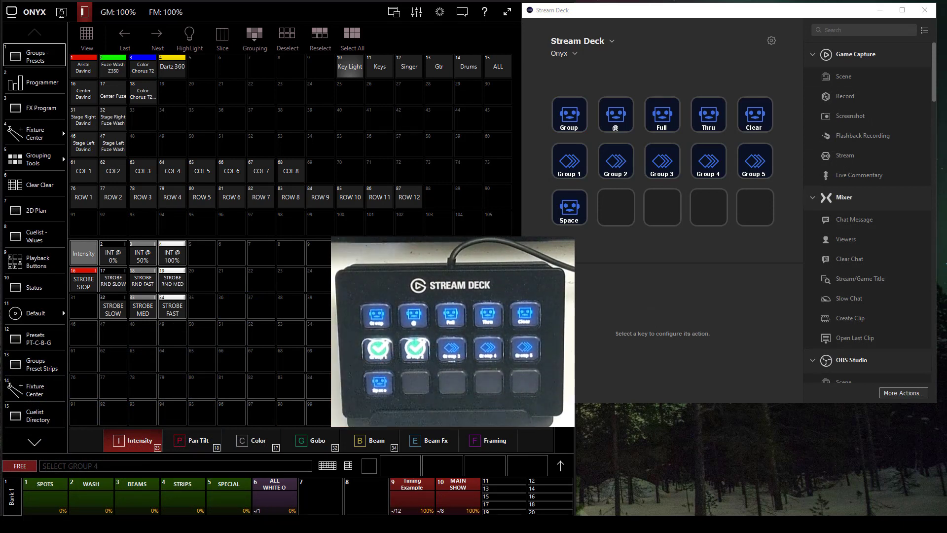
pyautogui.click(61, 454)
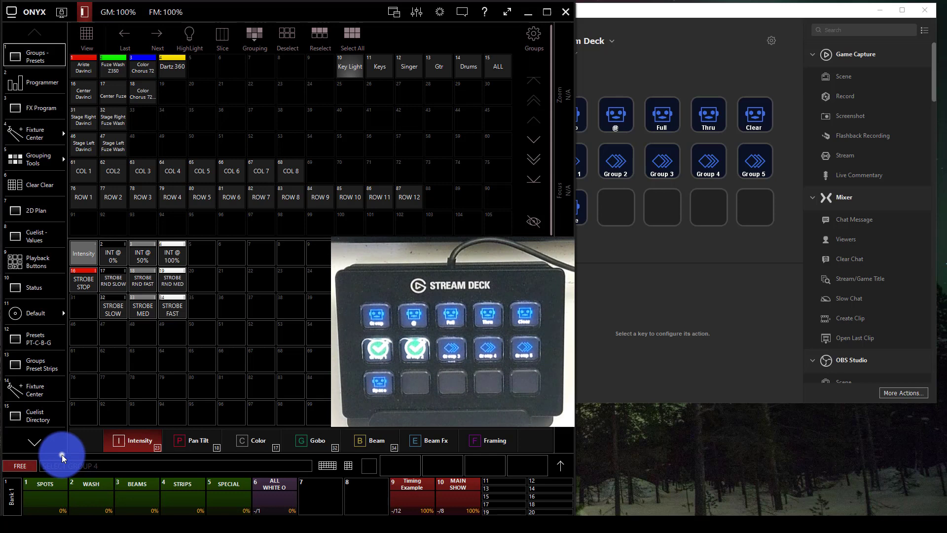
pyautogui.click(68, 460)
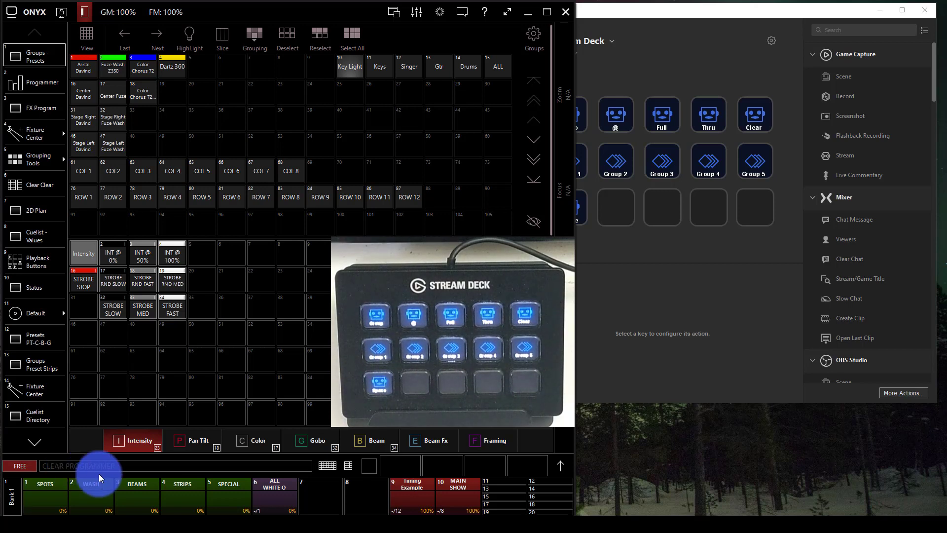
pyautogui.click(348, 466)
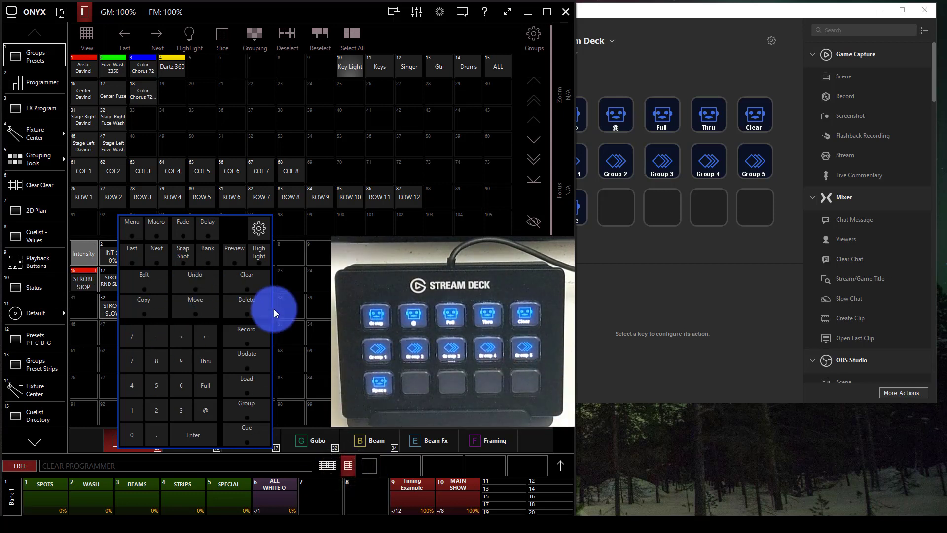
# - Close the command keypad and switch Onyx to the 2D Plan fixture layout
pyautogui.click(352, 466)
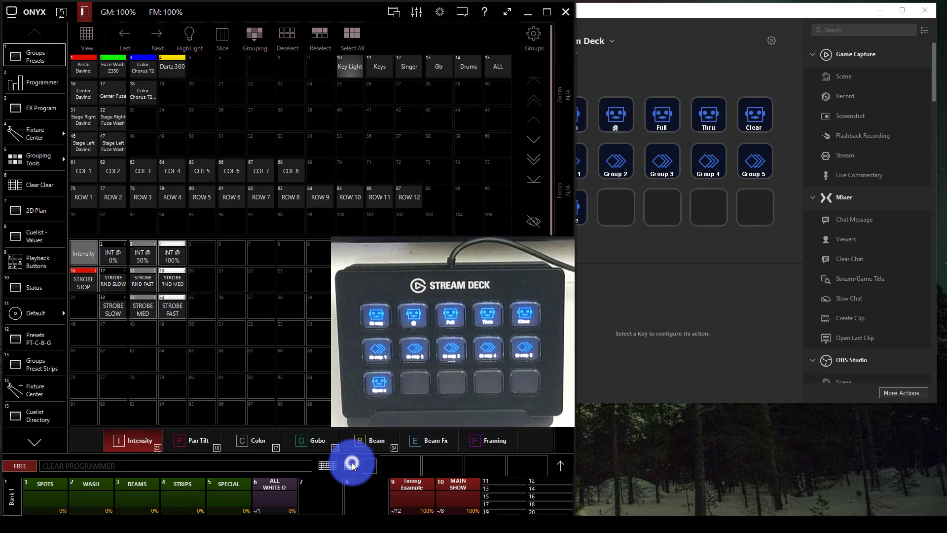
pyautogui.click(15, 213)
pyautogui.click(43, 267)
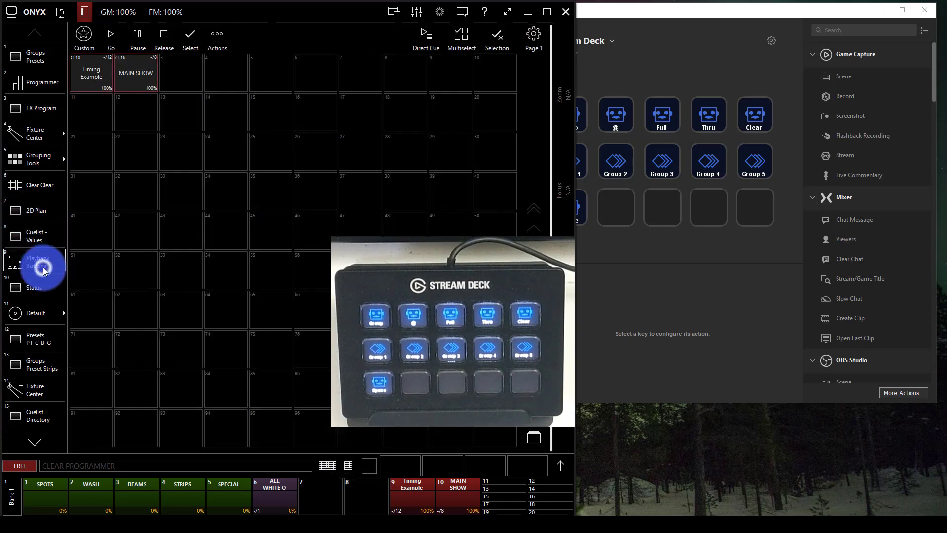
pyautogui.click(37, 214)
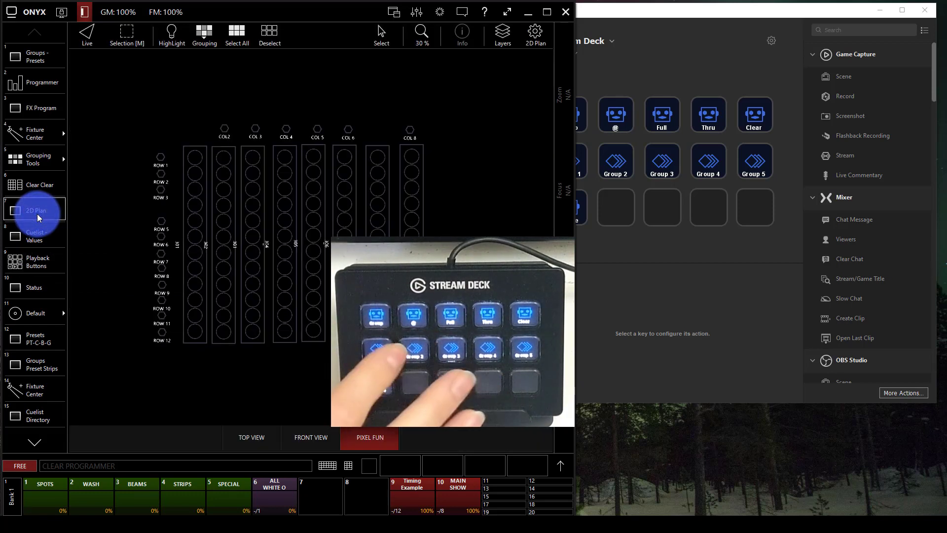
# - Select Group 1 from the Stream Deck's Group 1 key, then raise the Stream Deck window
pyautogui.press('g')
pyautogui.press('1')
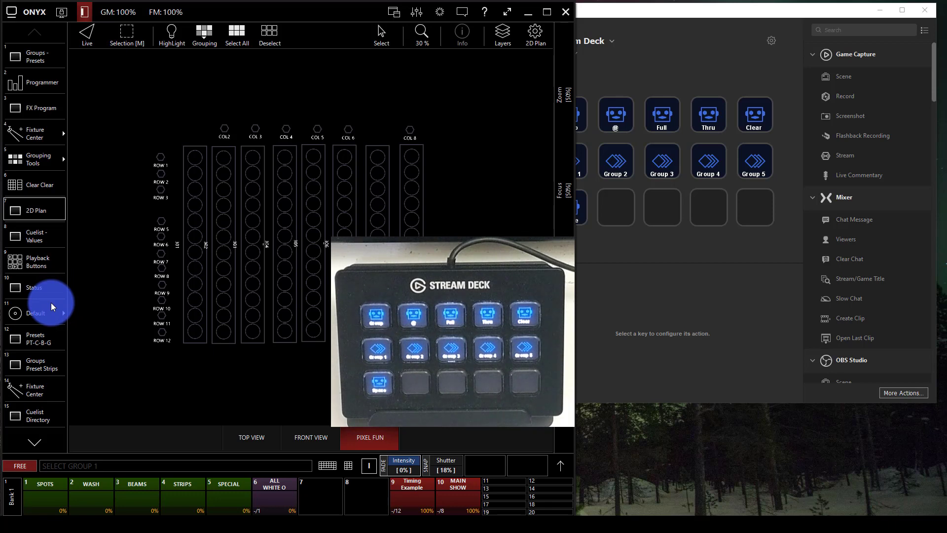
pyautogui.click(683, 214)
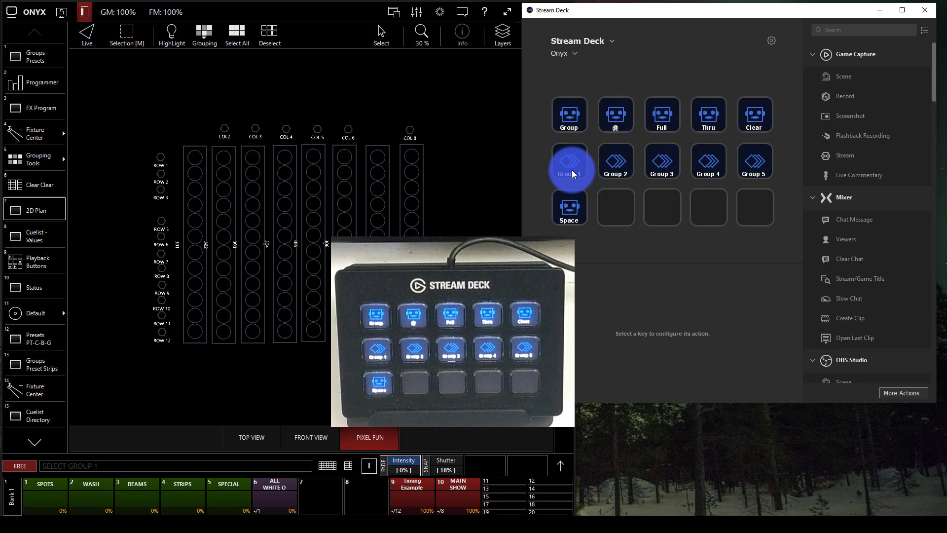
# - Check the available Stream Deck profiles and keep Onyx selected
pyautogui.click(562, 54)
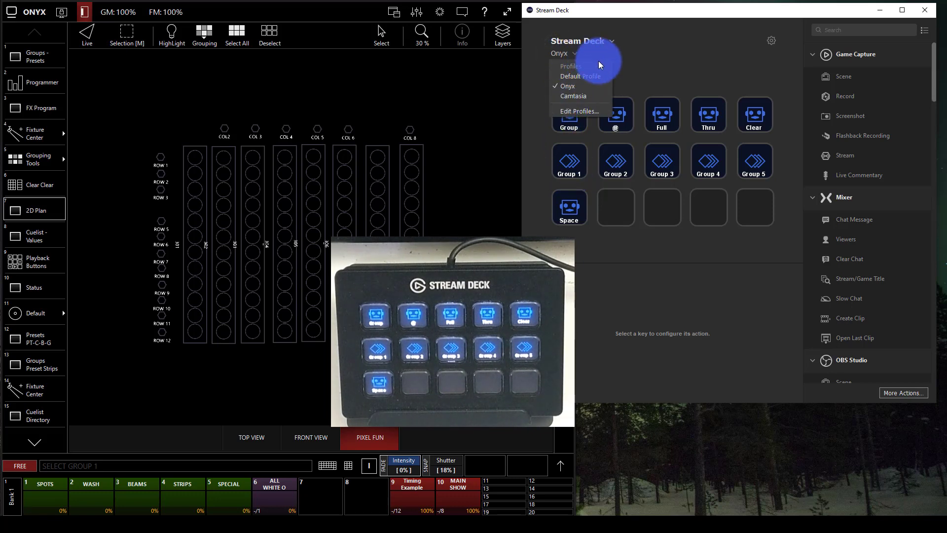
pyautogui.click(643, 74)
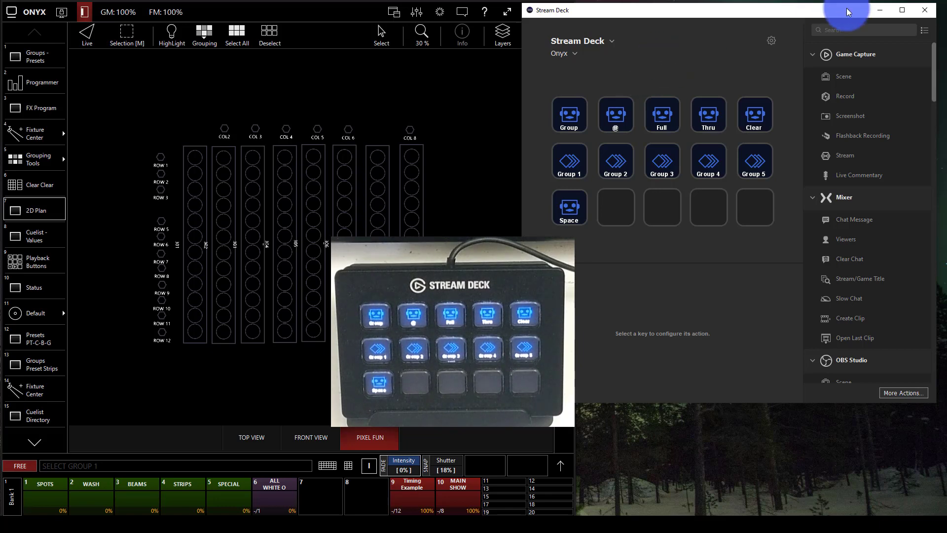
# - Close the Stream Deck window, quit it from the system tray, and hide the Companion launcher
pyautogui.click(925, 10)
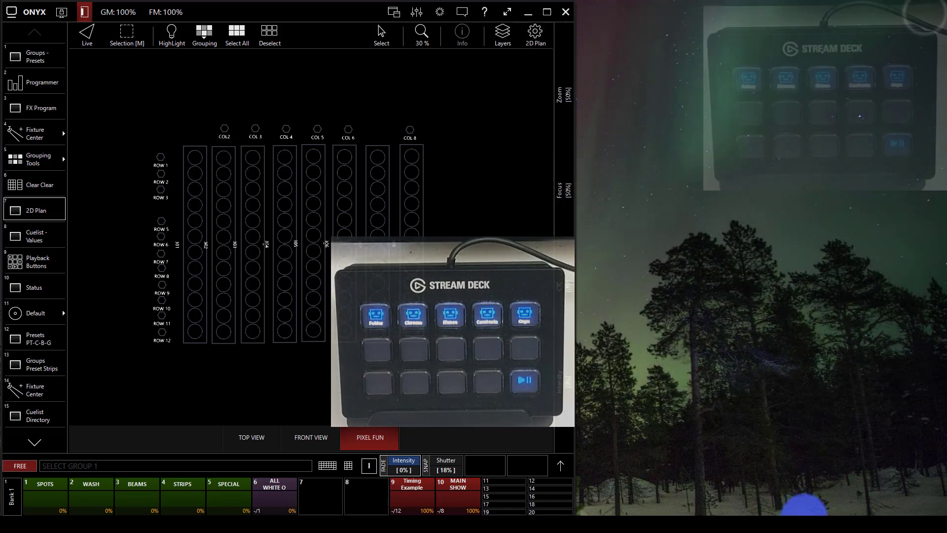
pyautogui.click(804, 523)
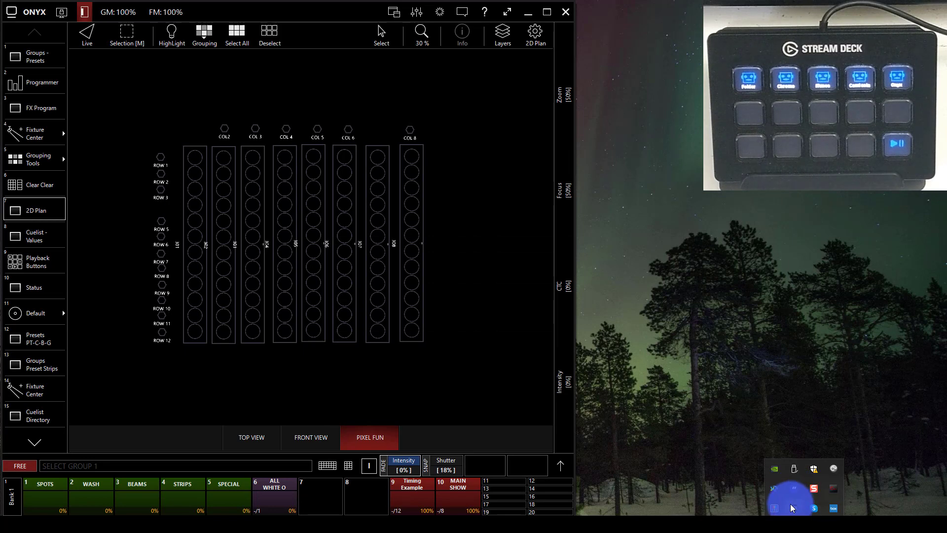
pyautogui.rightClick(790, 505)
pyautogui.click(803, 494)
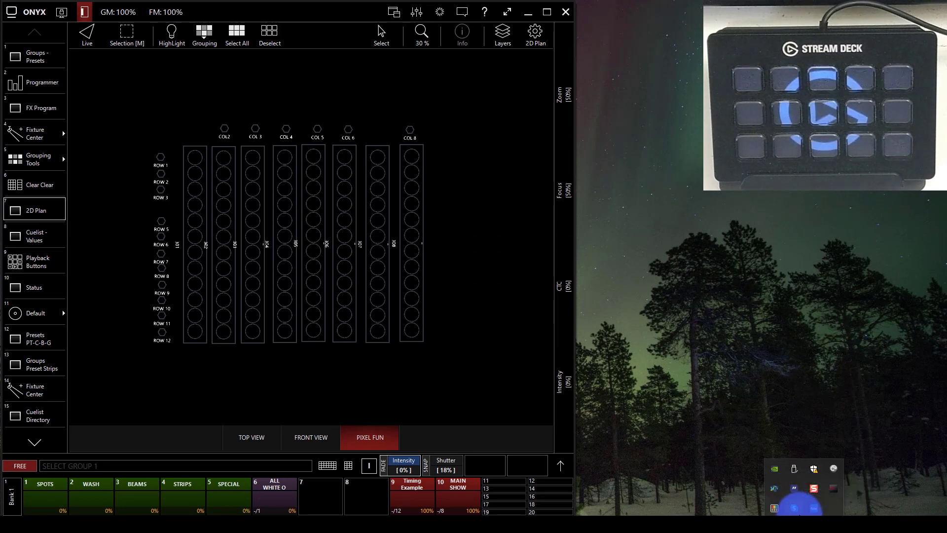
pyautogui.click(785, 432)
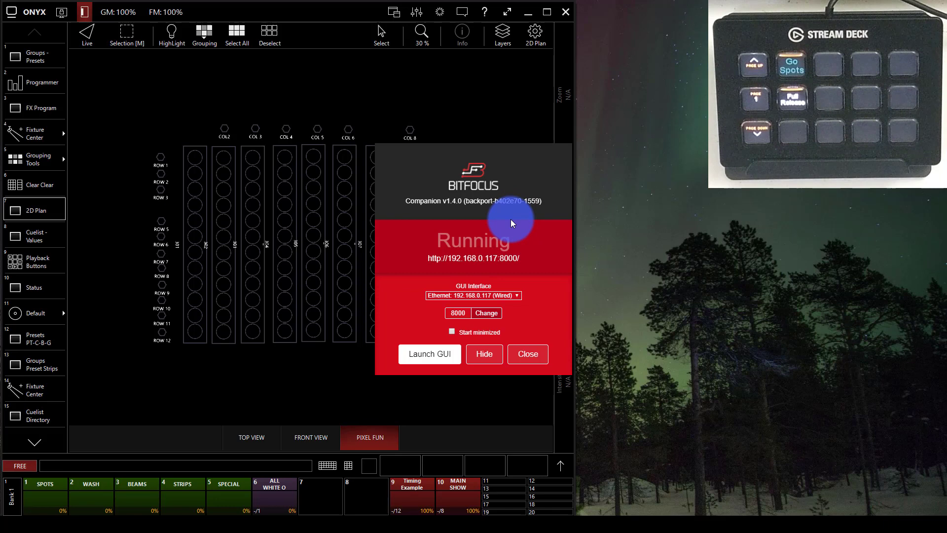
pyautogui.click(474, 359)
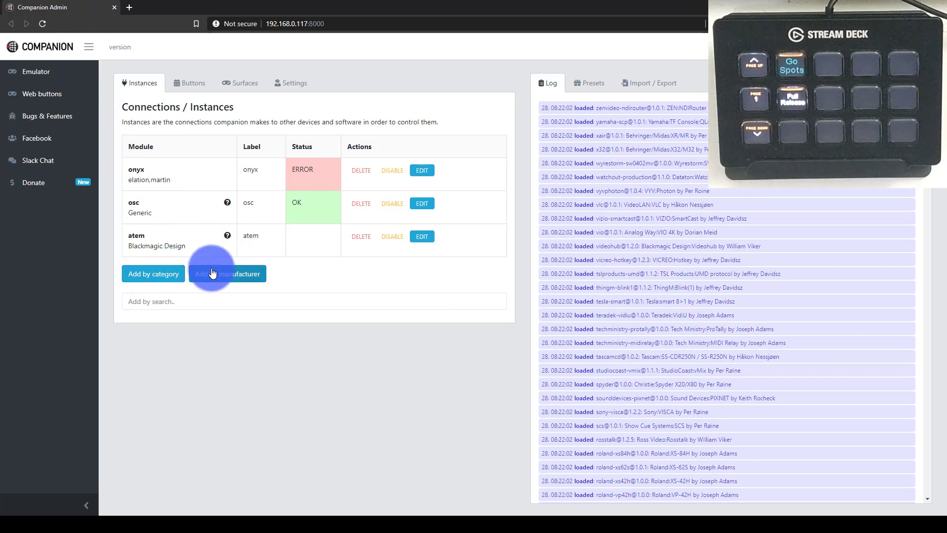
# - Browse Companion's Add-by-category list, close it without adding, and Alt+Tab to Onyx
pyautogui.click(159, 272)
pyautogui.moveTo(158, 271)
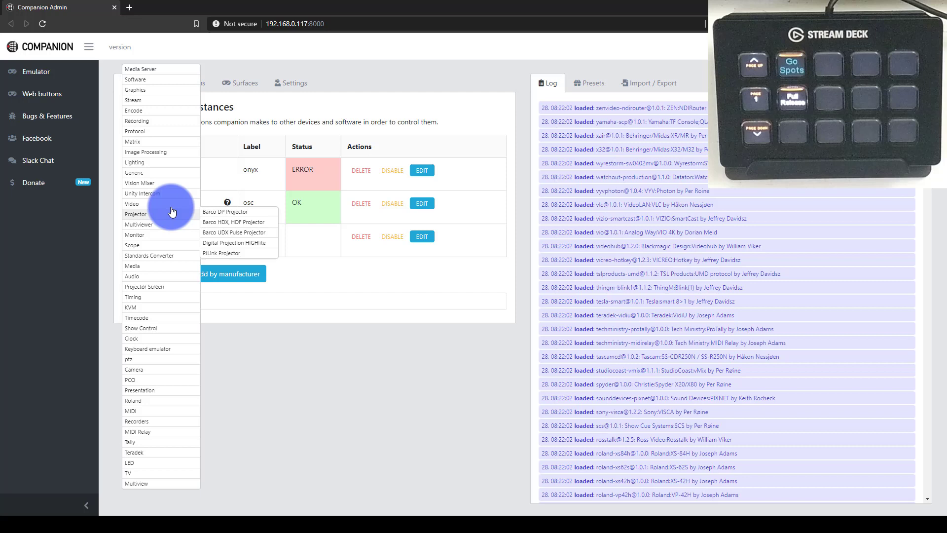
pyautogui.moveTo(175, 174)
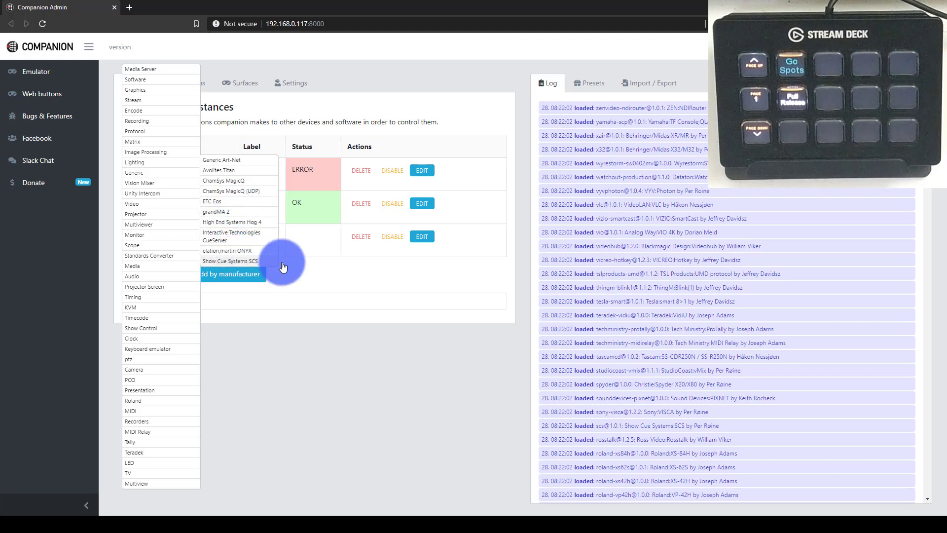
pyautogui.click(309, 271)
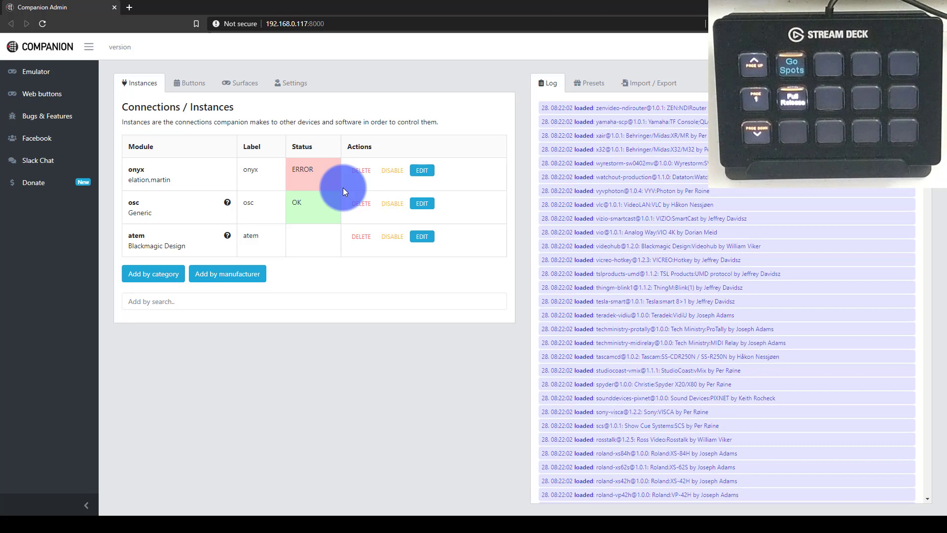
pyautogui.hotkey('alt', 'Tab')
pyautogui.hotkey('alt', 'Tab')
pyautogui.hotkey('alt', 'Tab')
pyautogui.hotkey('alt', 'Tab')
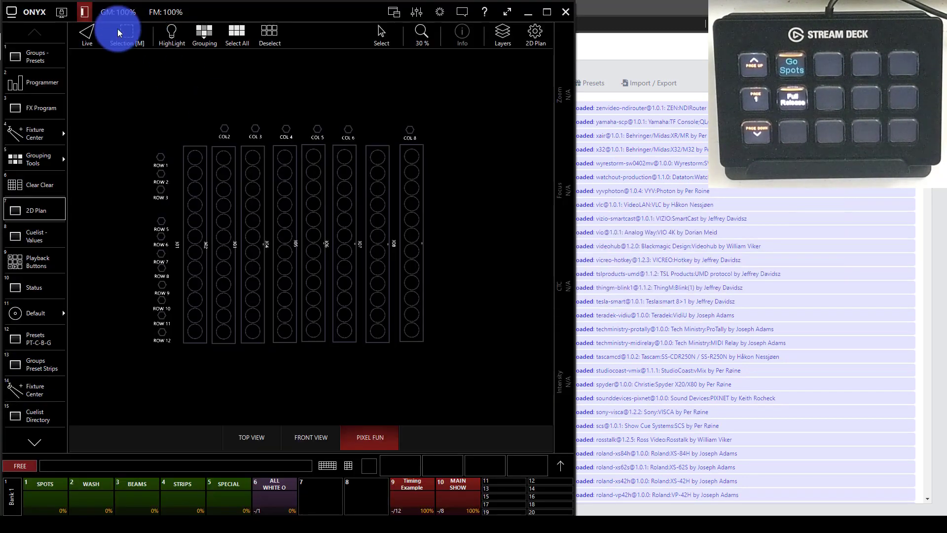
# - Launch Onyx Manager from the ONYX tasks menu and nudge its window left
pyautogui.click(30, 13)
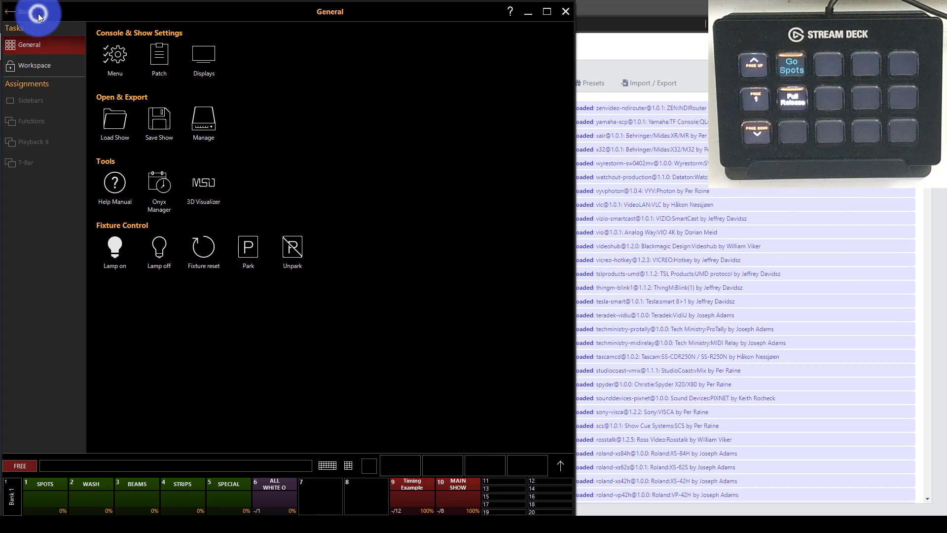
pyautogui.click(151, 178)
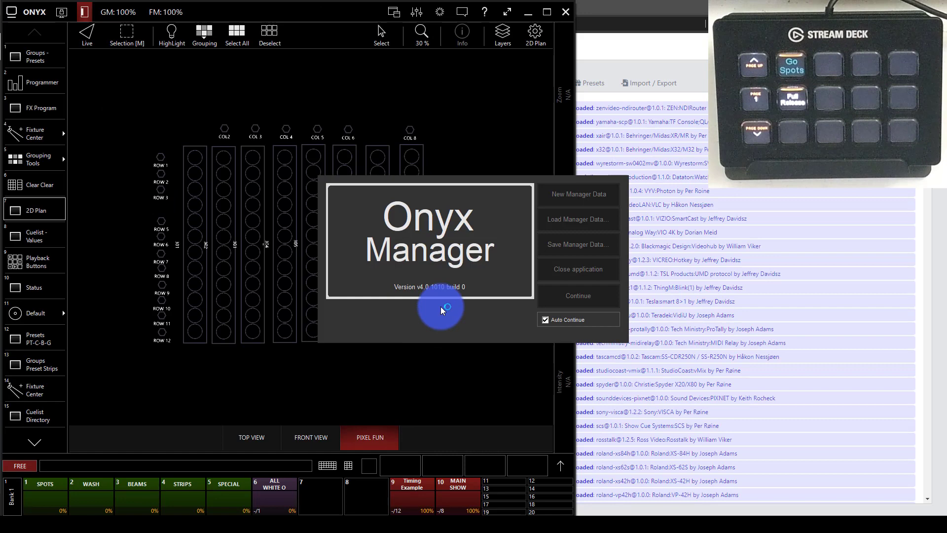
pyautogui.click(567, 295)
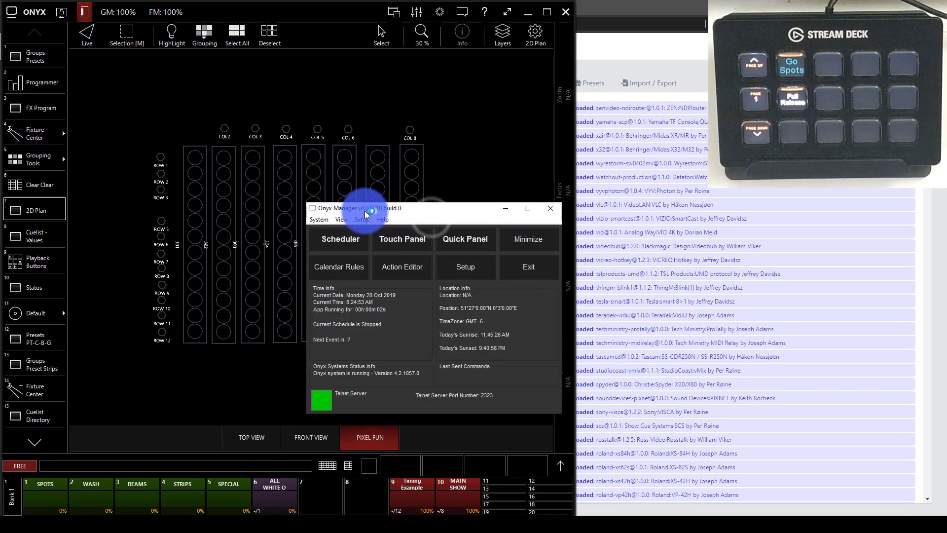
pyautogui.moveTo(365, 210); pyautogui.dragTo(335, 210)
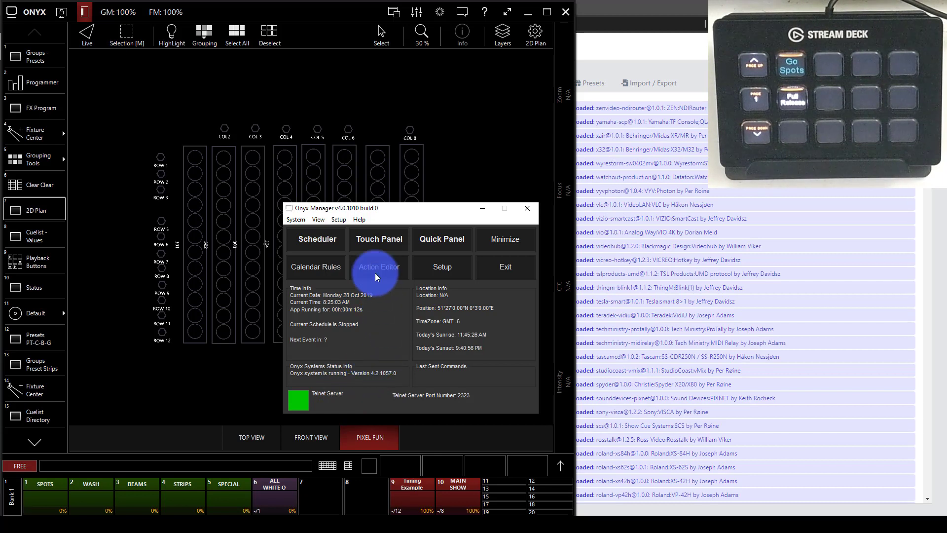
# - In Onyx Manager Setup, enable the Telnet Remote Server on port 2323
pyautogui.click(329, 215)
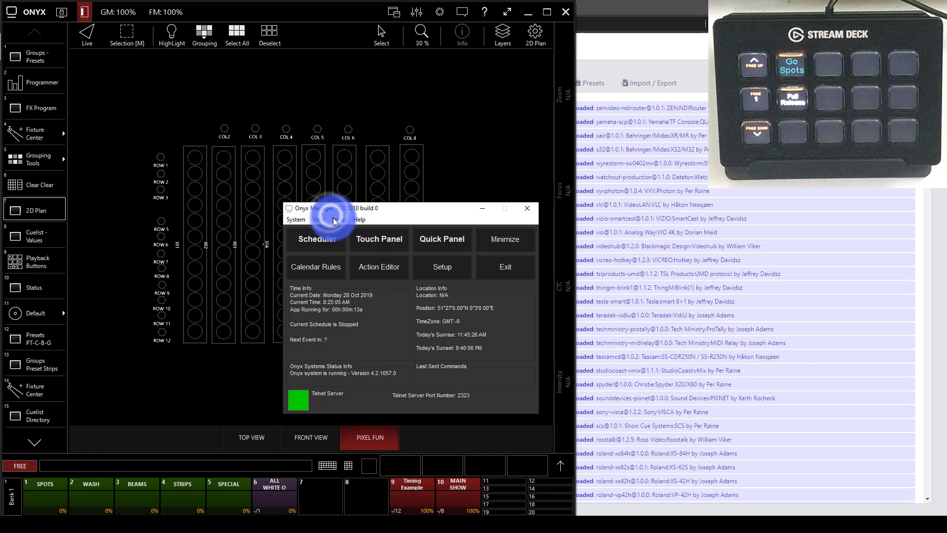
pyautogui.click(329, 212)
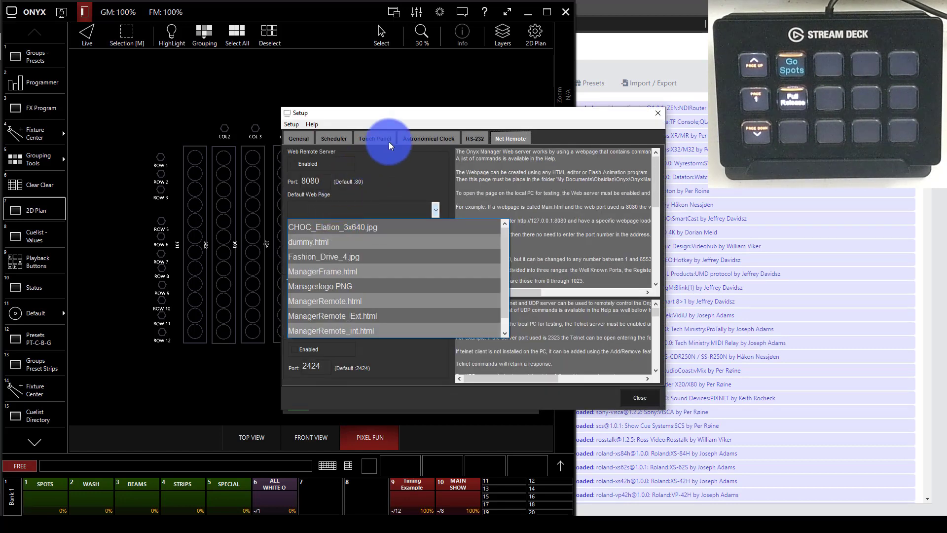
pyautogui.click(511, 135)
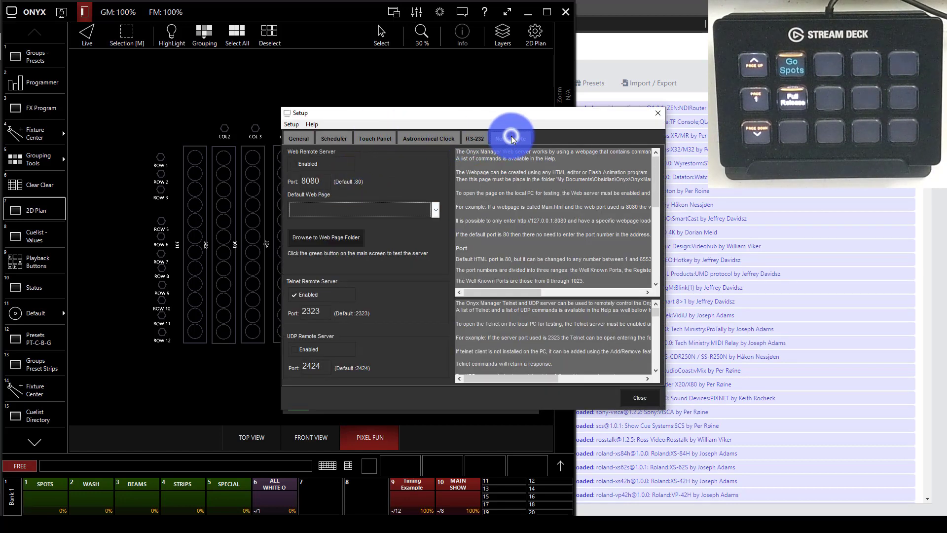
pyautogui.click(291, 295)
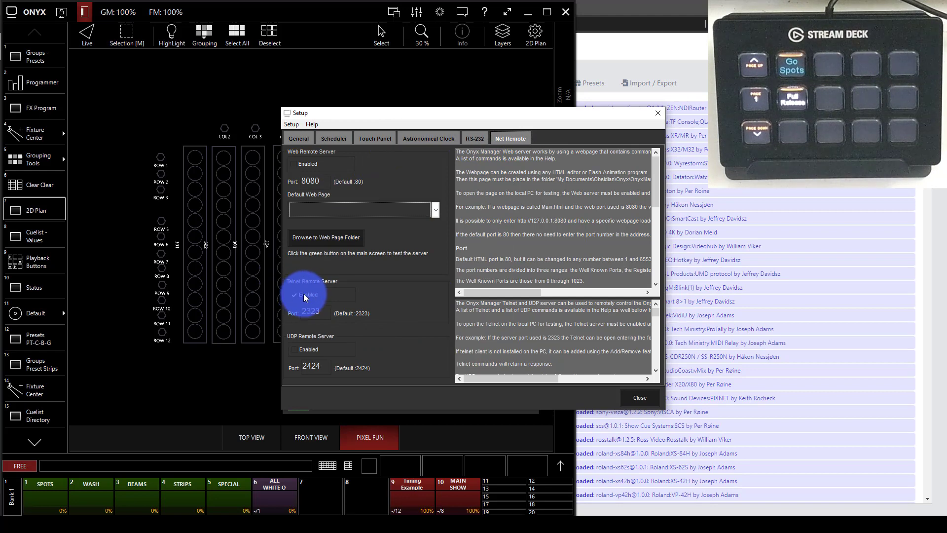
pyautogui.click(640, 397)
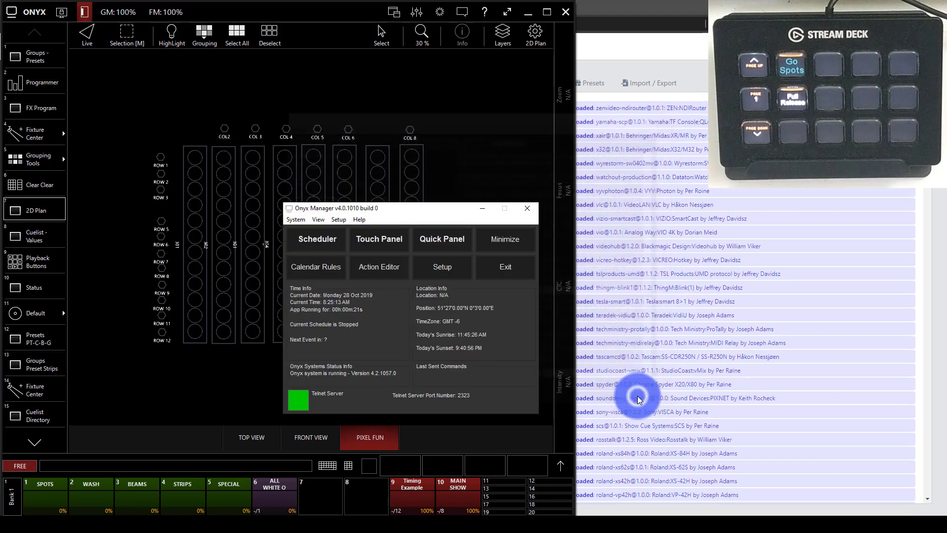
# - Close Onyx Manager and switch the Onyx plan to TOP VIEW
pyautogui.click(481, 309)
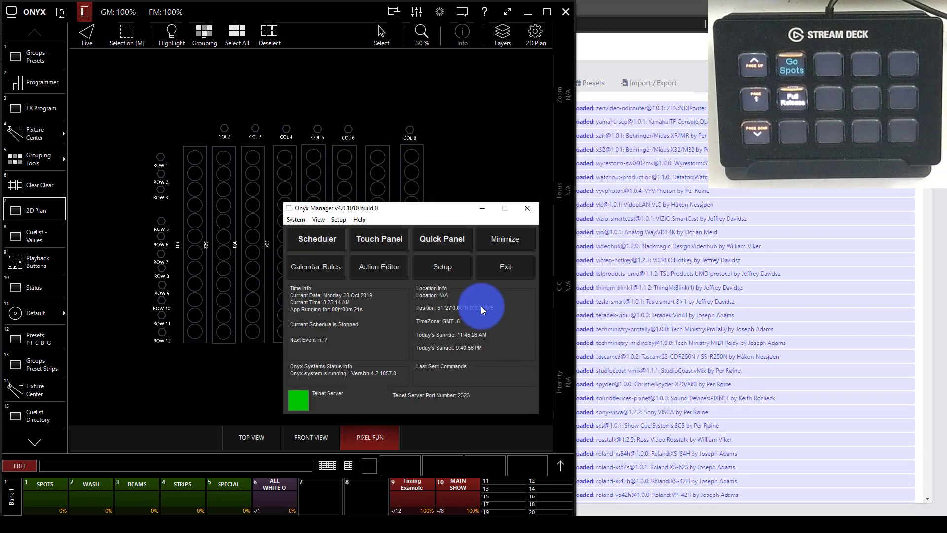
pyautogui.click(521, 214)
pyautogui.click(249, 437)
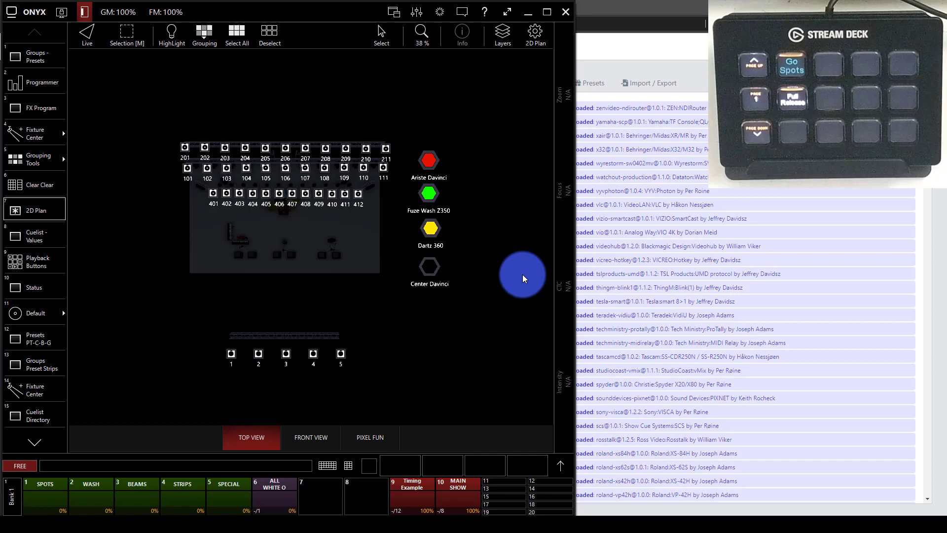
# - Reload Companion and re-apply the onyx connection at 192.168.0.117, port 2323
pyautogui.click(625, 55)
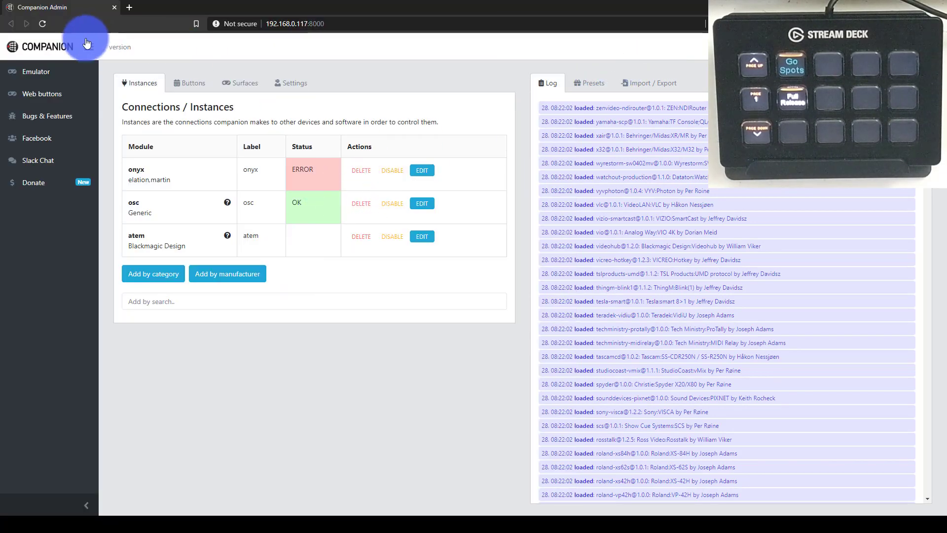
pyautogui.click(42, 24)
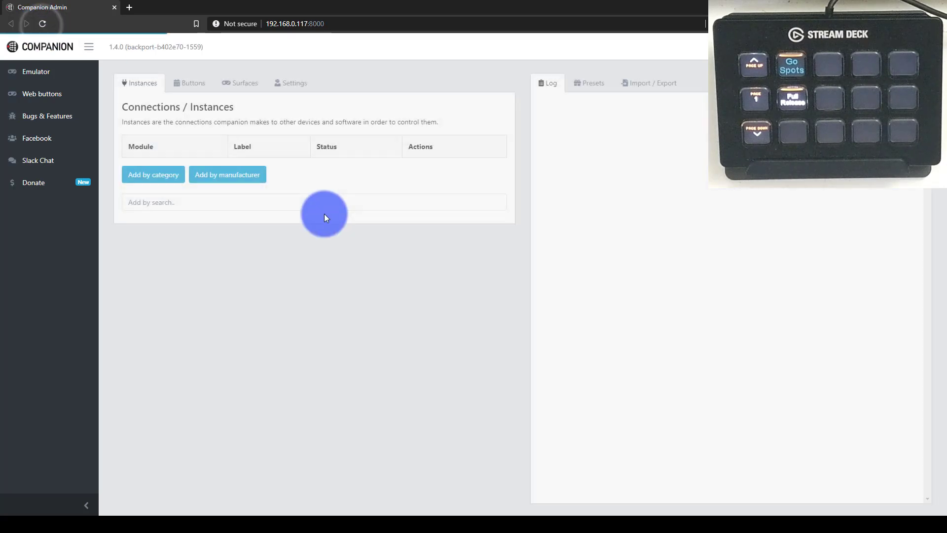
pyautogui.click(421, 168)
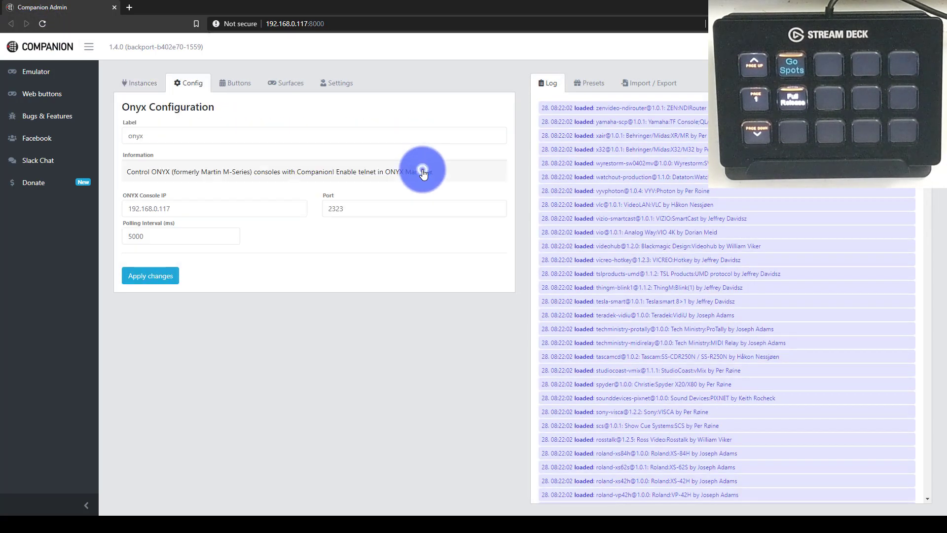
pyautogui.click(190, 210)
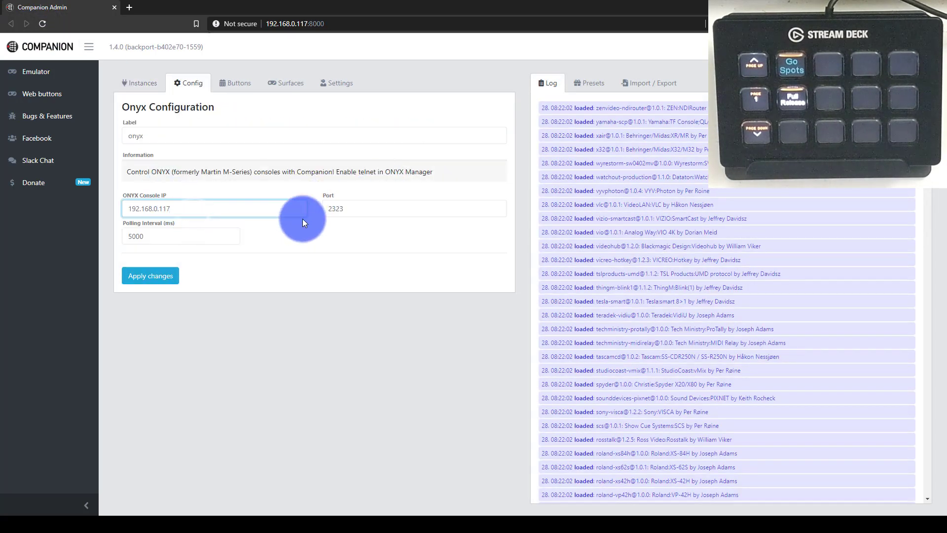
pyautogui.click(159, 278)
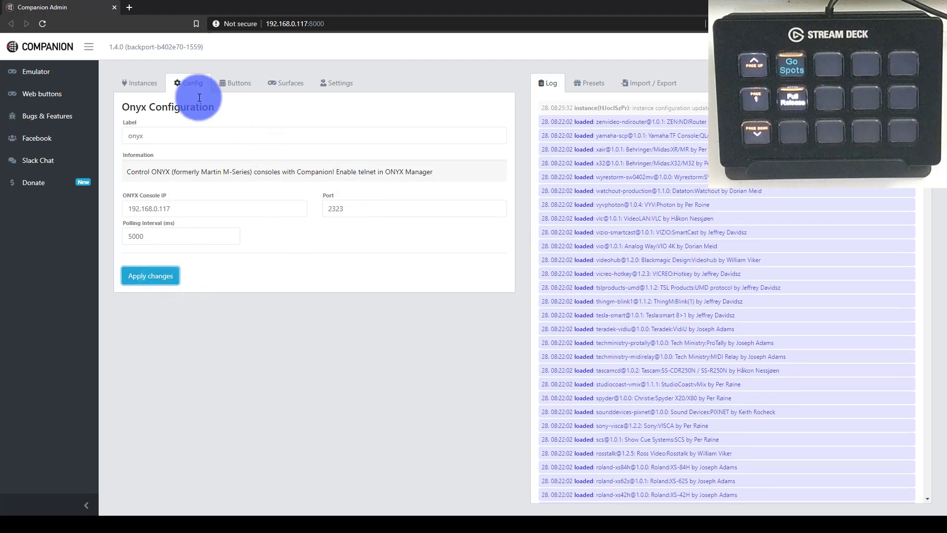
# - Dismiss the ECONNREFUSED error and return to the Instances connection list
pyautogui.click(181, 79)
pyautogui.hotkey('alt', 'Tab')
pyautogui.click(547, 238)
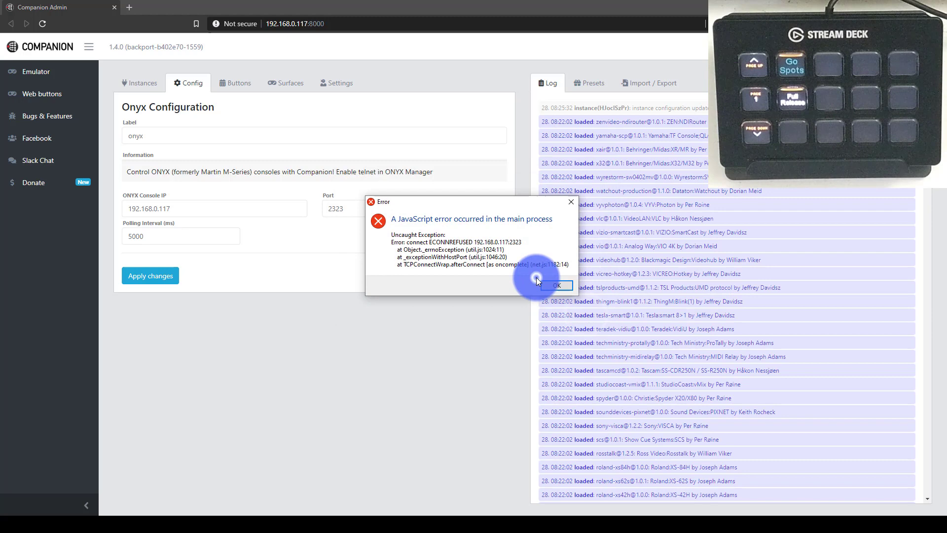
pyautogui.click(191, 93)
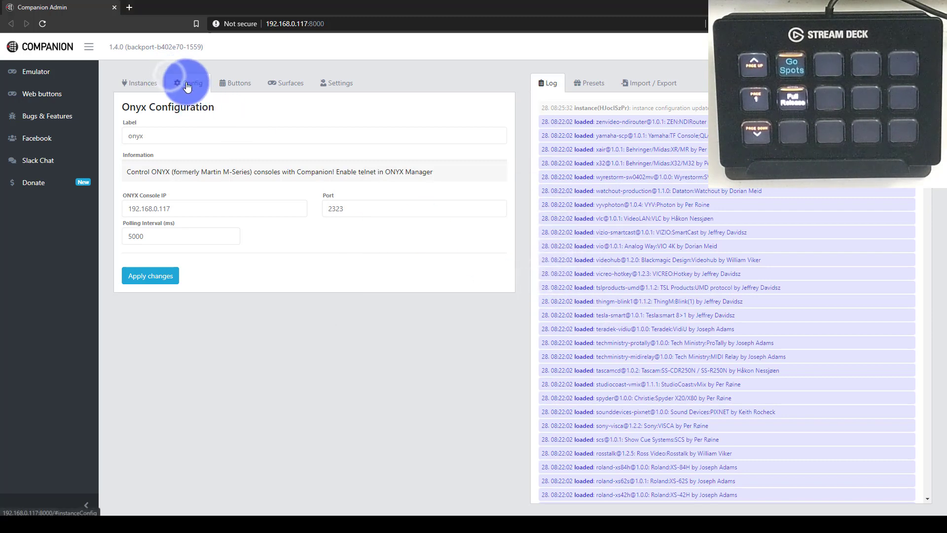
pyautogui.click(142, 87)
pyautogui.click(187, 84)
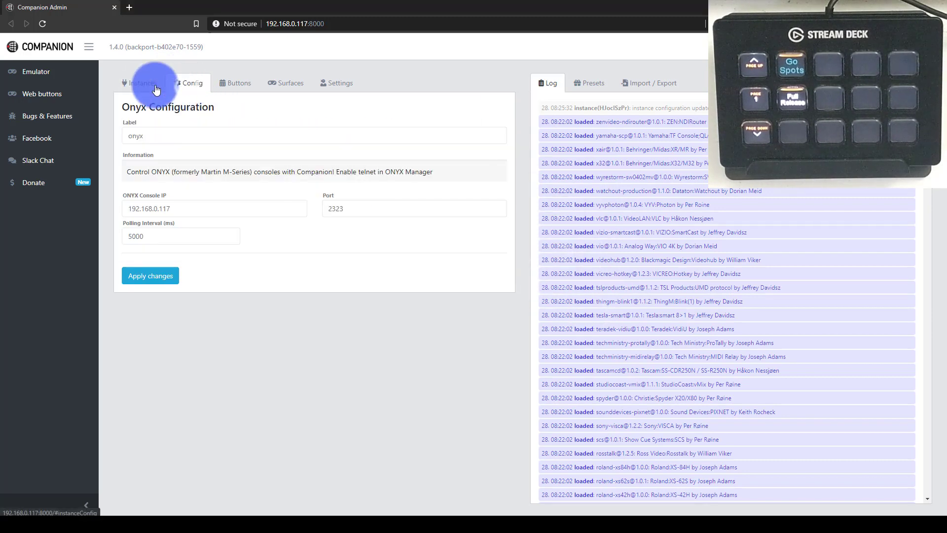
pyautogui.click(148, 85)
# - Relaunch Onyx Manager with its Telnet server on port 2323, minimise it, and return to Companion
pyautogui.hotkey('alt', 'Tab')
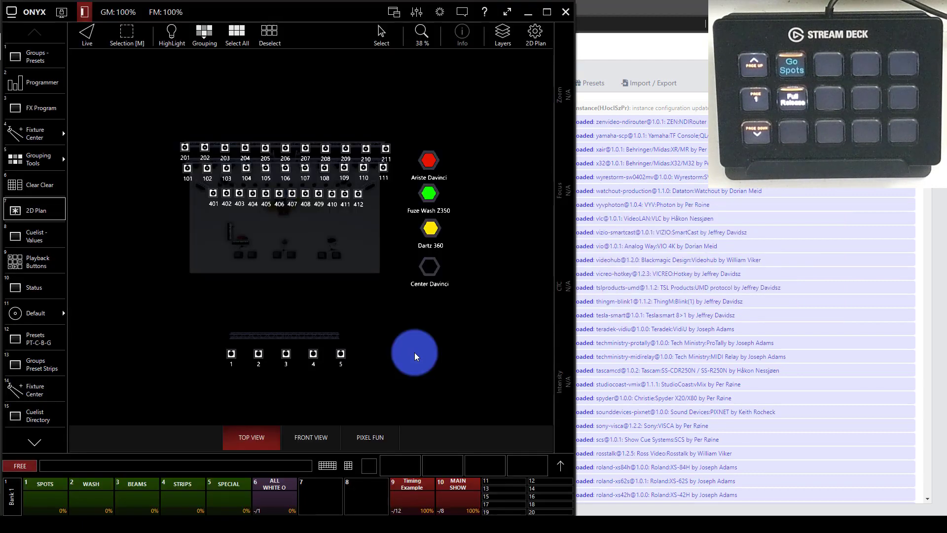
pyautogui.hotkey('alt', 'Tab')
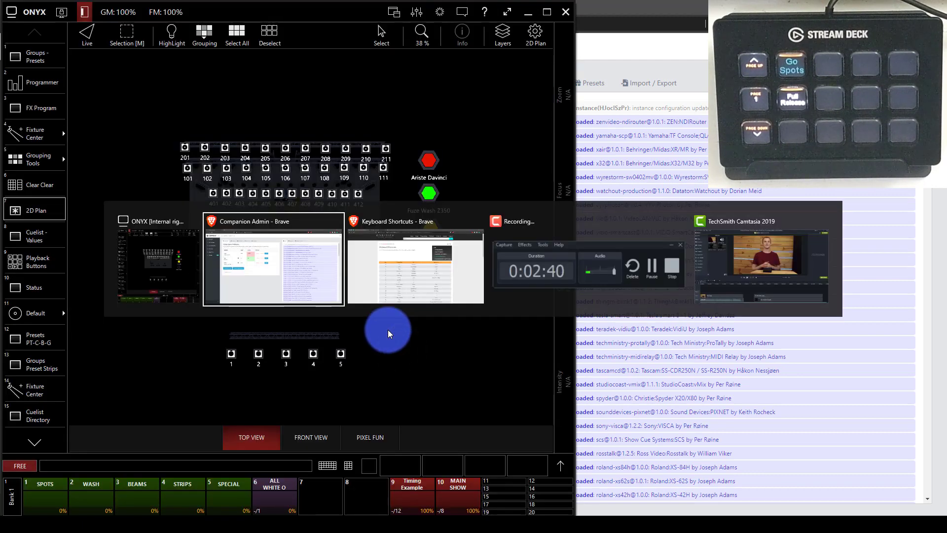
pyautogui.hotkey('alt', 'Tab')
pyautogui.click(28, 13)
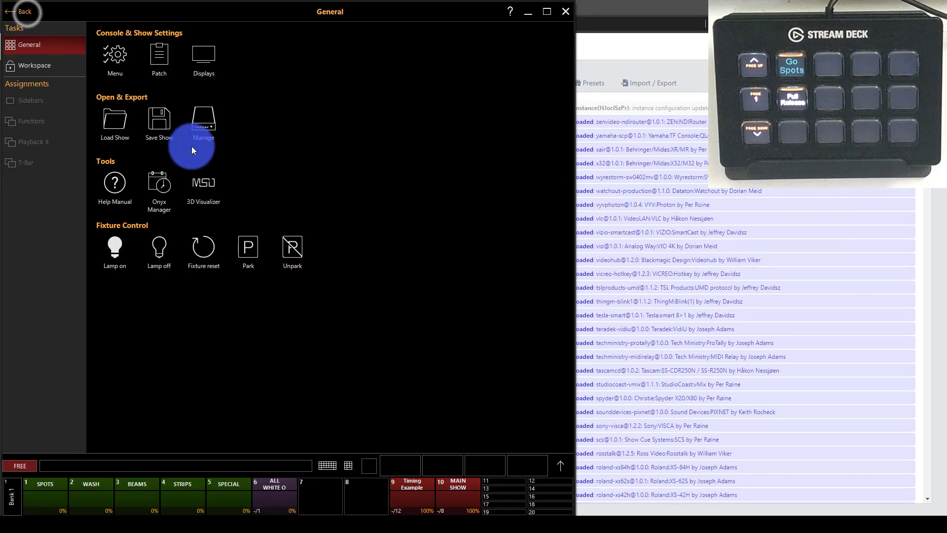
pyautogui.click(158, 182)
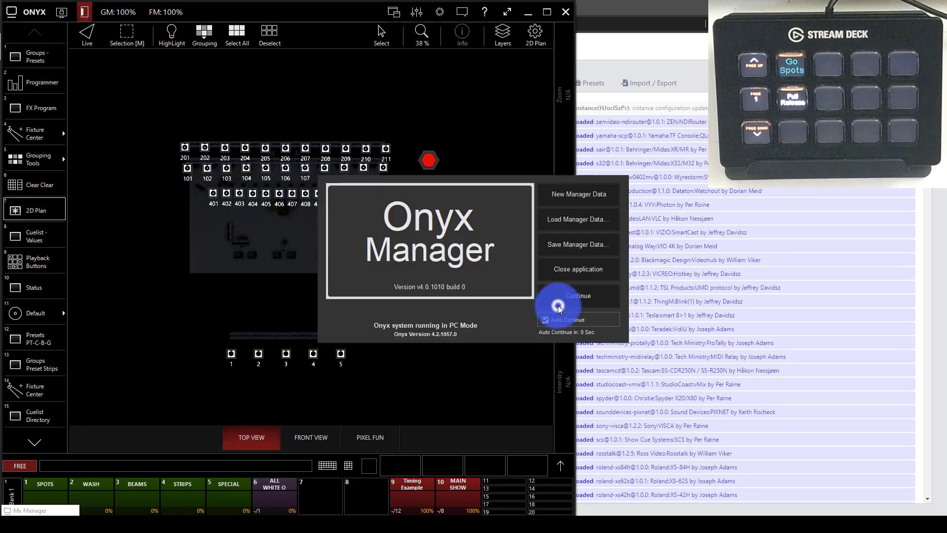
pyautogui.click(558, 306)
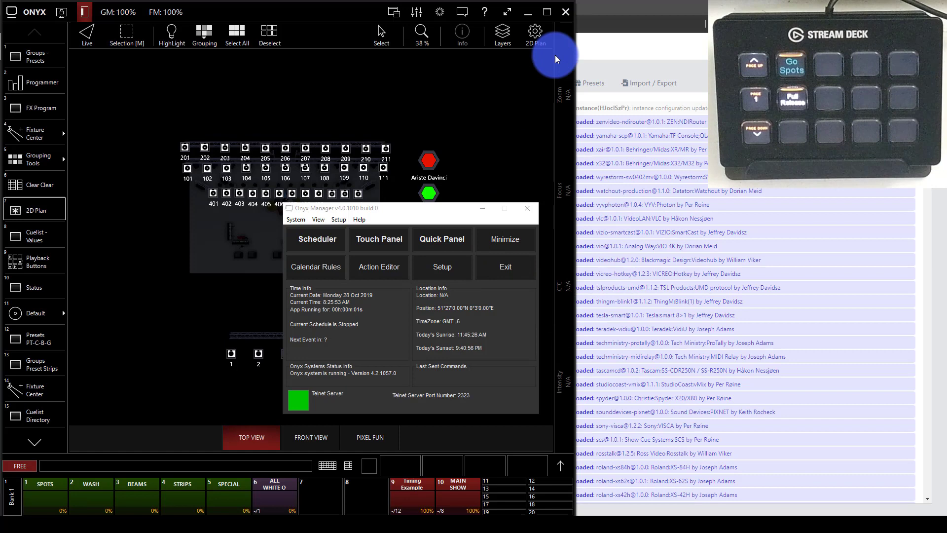
pyautogui.click(483, 208)
pyautogui.click(625, 5)
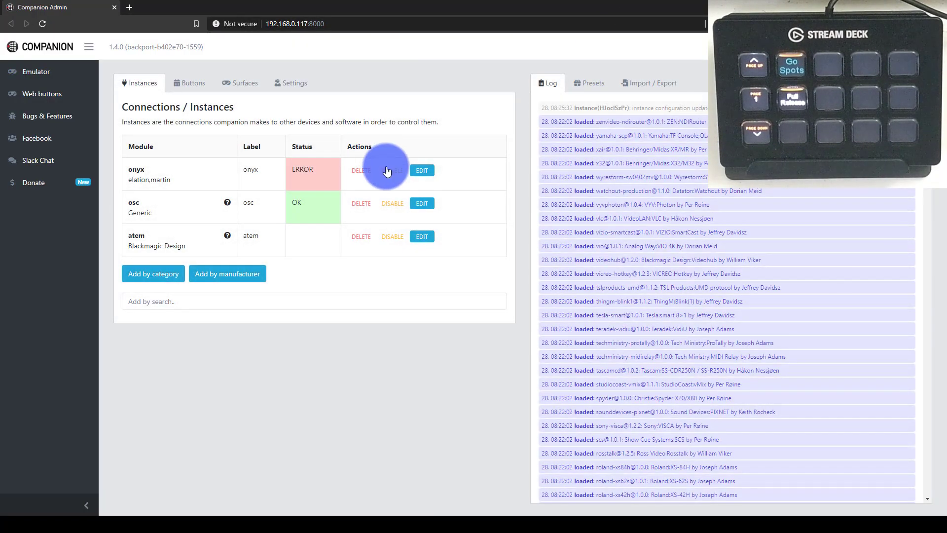
# - Re-apply the onyx connection until it reports OK, then bring up the Stream Deck button layout
pyautogui.click(419, 172)
pyautogui.click(162, 276)
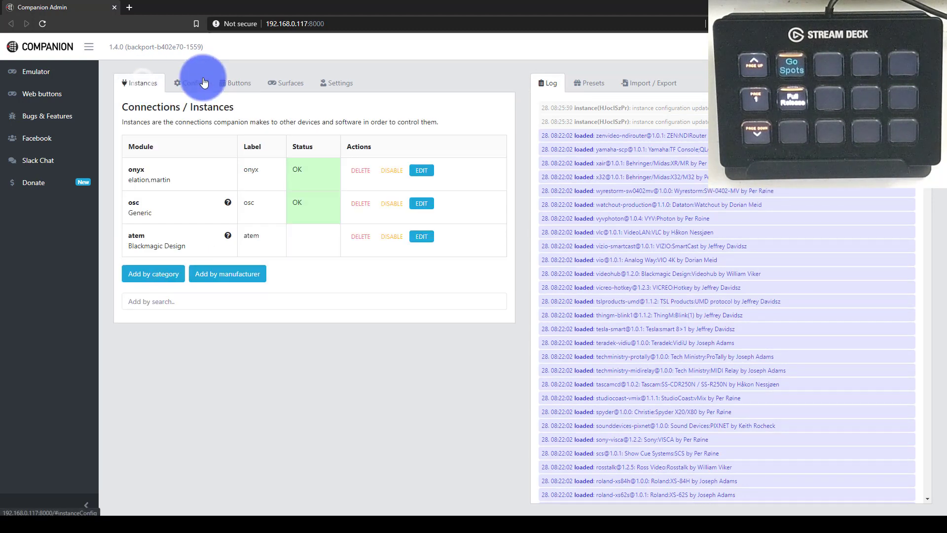
pyautogui.moveTo(311, 172); pyautogui.dragTo(228, 157)
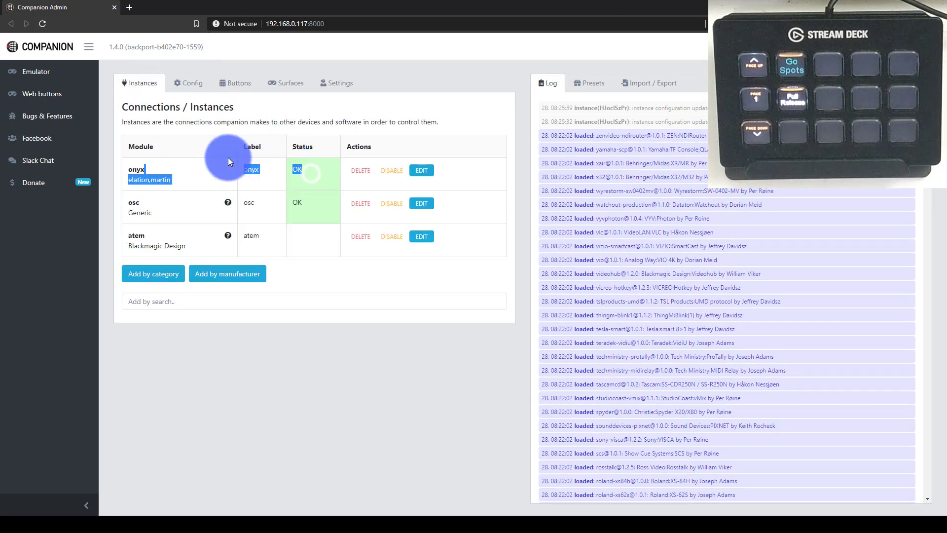
pyautogui.click(228, 158)
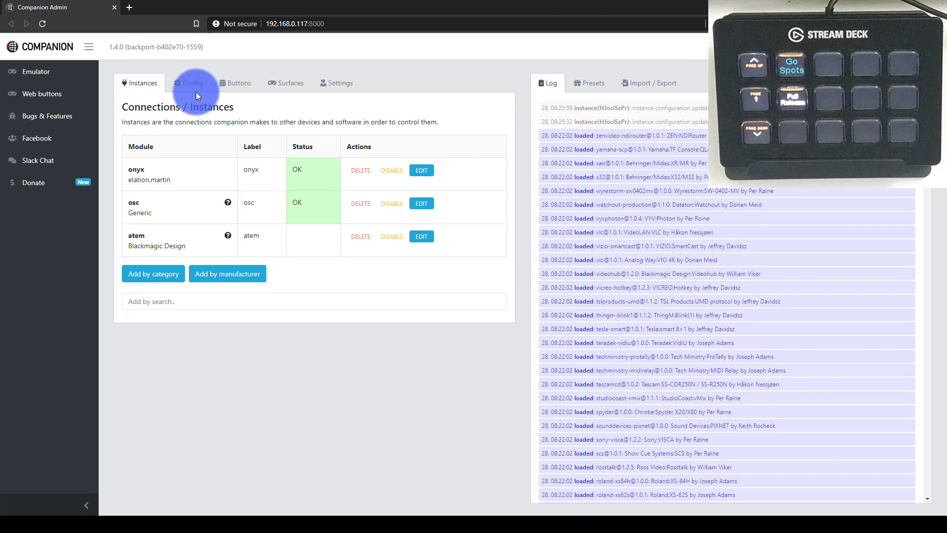
pyautogui.click(237, 87)
# - Open button 1.1 (Go Spots) and review its 'onyx: Go Cuelist' action for cuelist 5
pyautogui.click(164, 189)
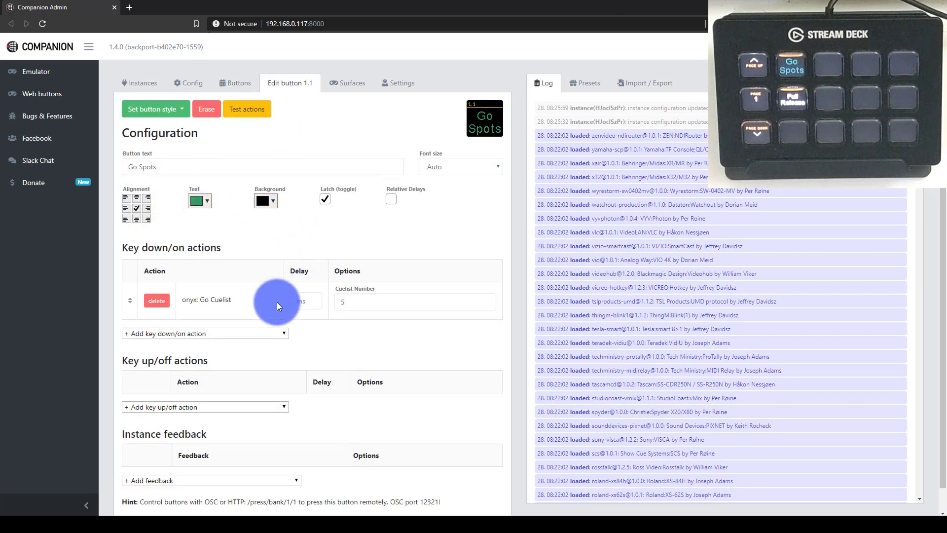
pyautogui.doubleClick(252, 300)
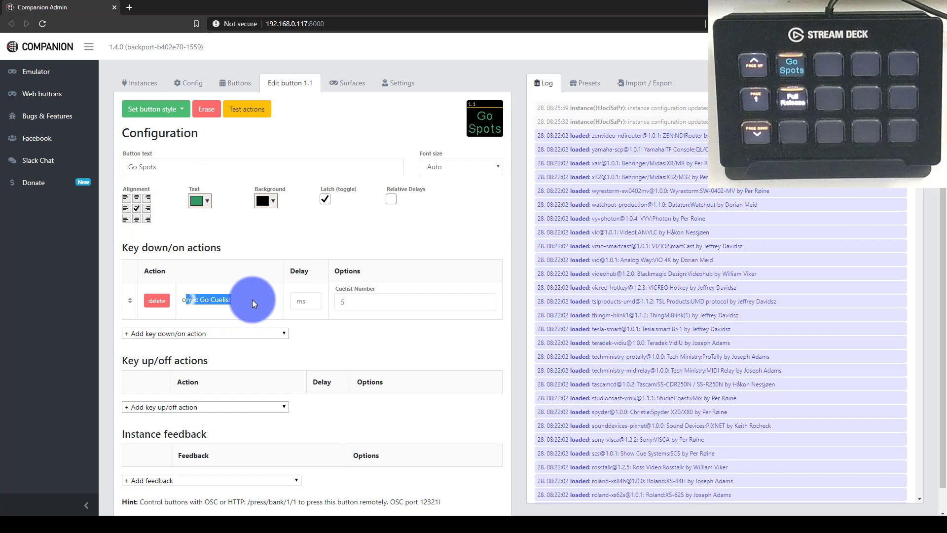
pyautogui.click(252, 301)
pyautogui.doubleClick(253, 300)
pyautogui.click(252, 300)
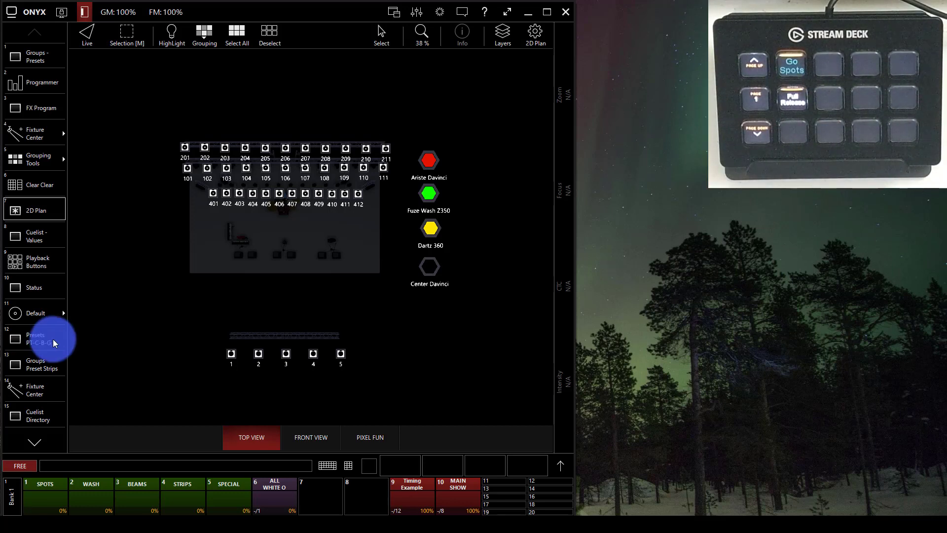
# - Switch the SPOTS playback to cuelist mode and fire its Cue 1 from the Go Spots key
pyautogui.click(49, 490)
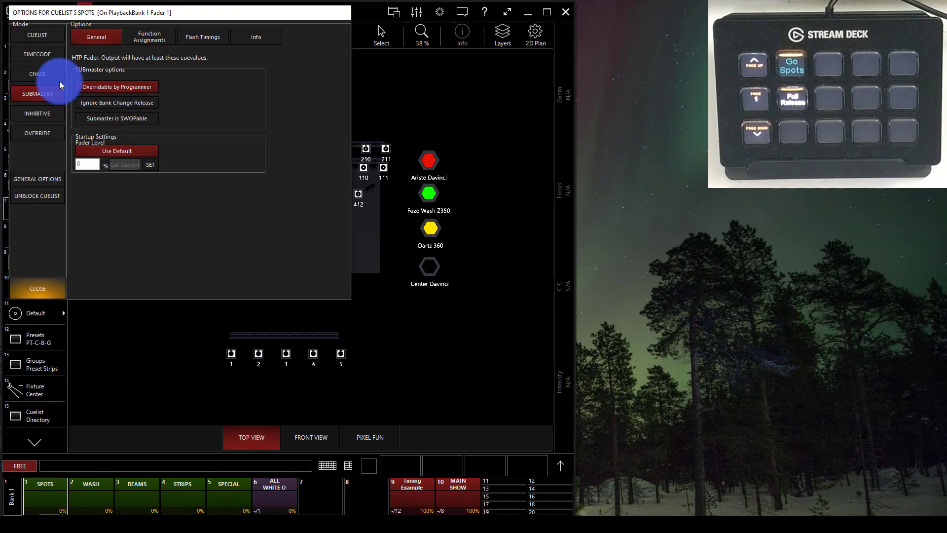
pyautogui.click(42, 37)
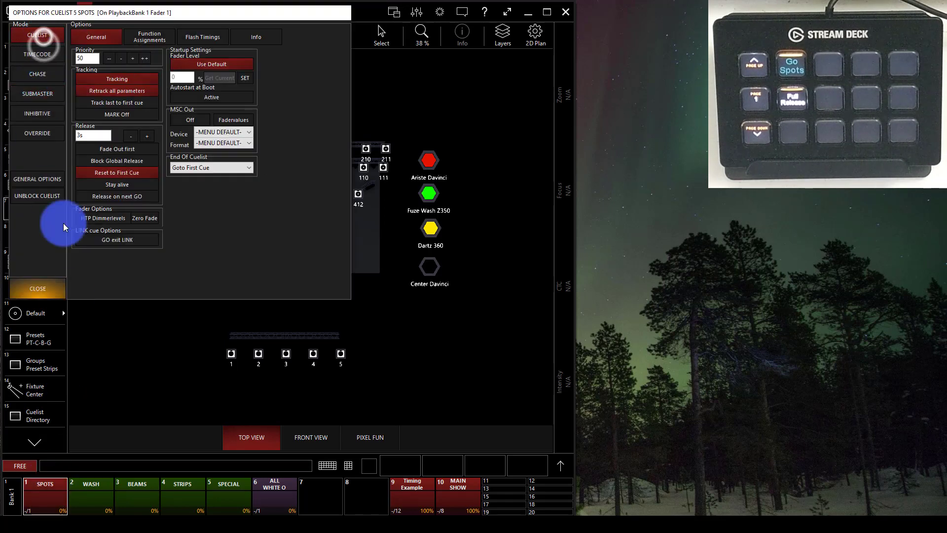
pyautogui.click(55, 284)
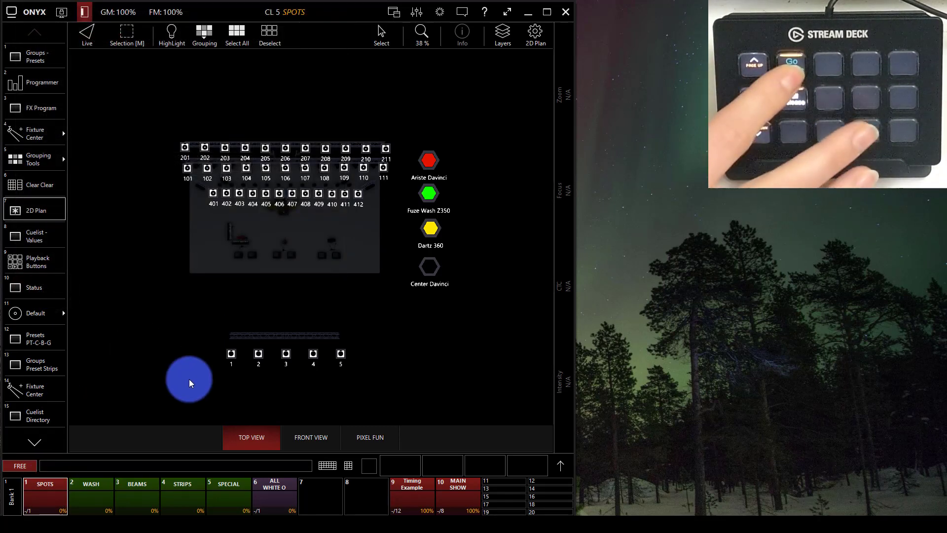
pyautogui.press('space')
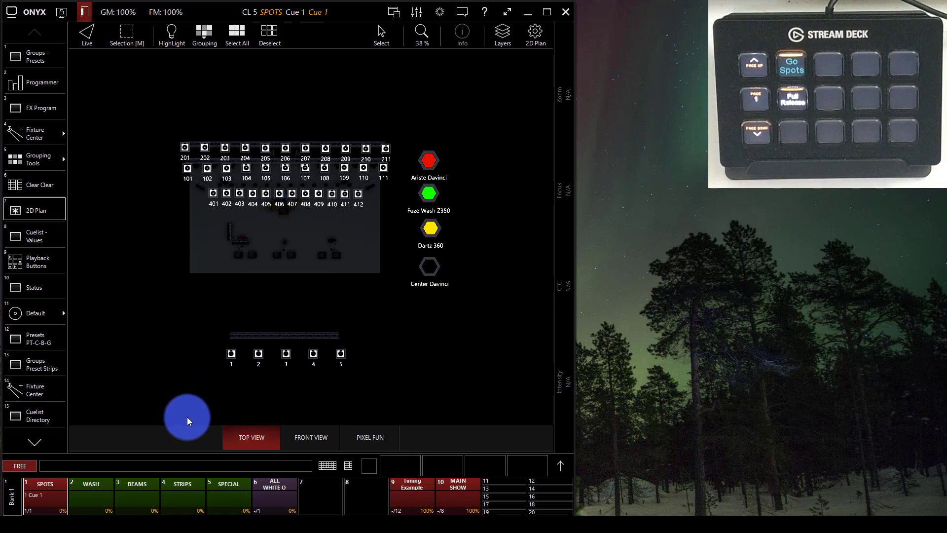
# - Raise the SPOTS fader to 100% and release the running cue
pyautogui.click(52, 491)
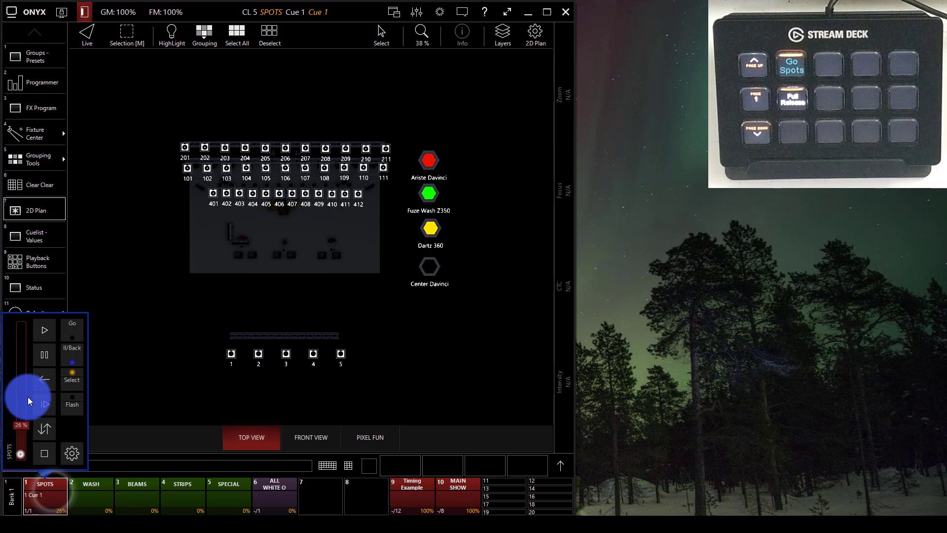
pyautogui.moveTo(21, 451); pyautogui.dragTo(28, 274)
pyautogui.click(44, 454)
pyautogui.click(169, 387)
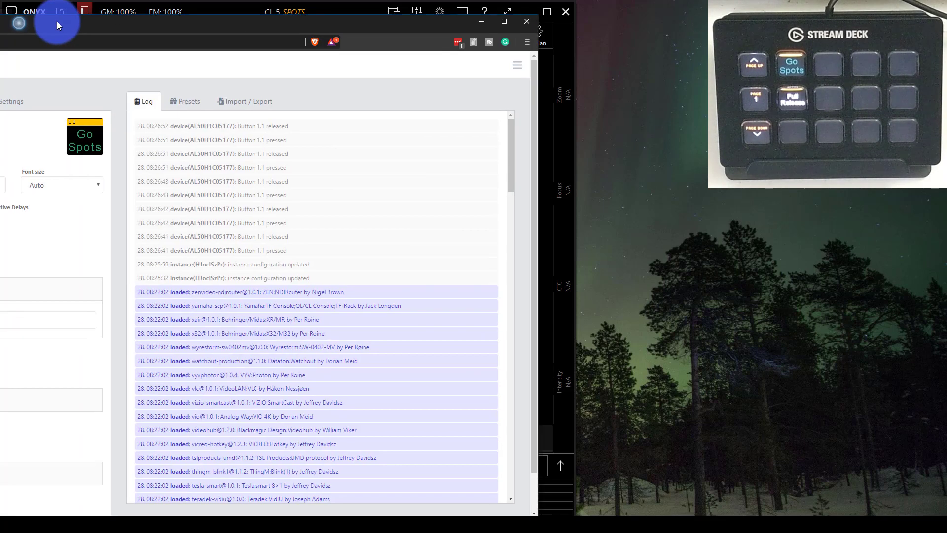
# - Open button 1.5 (Full Release) and review its Release All Cuelist Dimmer First and atem preview Input 5 actions
pyautogui.moveTo(57, 22); pyautogui.dragTo(446, 10)
pyautogui.click(238, 91)
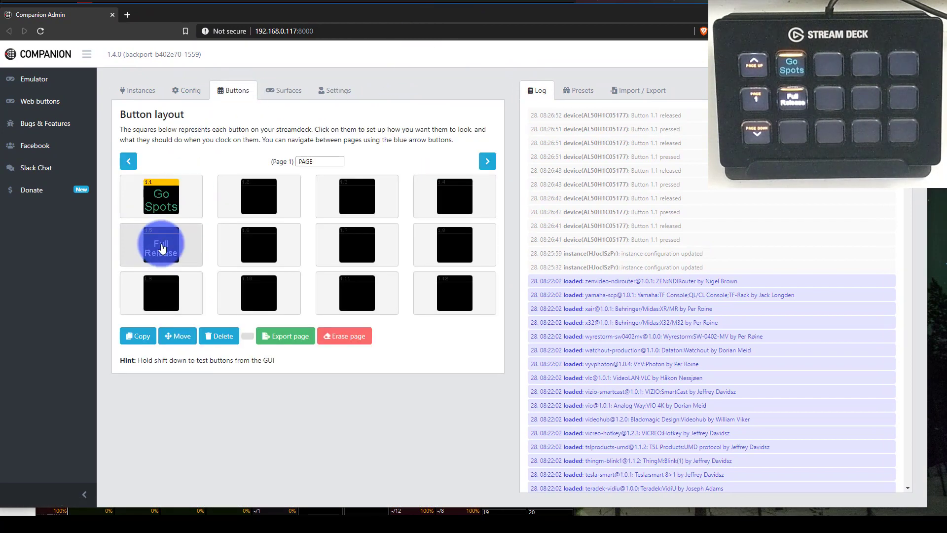
pyautogui.click(193, 253)
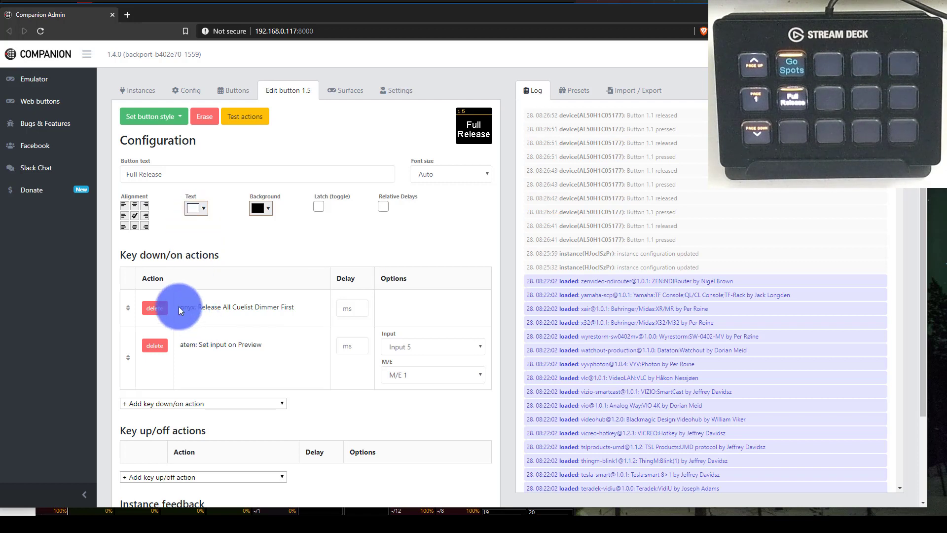
pyautogui.moveTo(178, 306); pyautogui.dragTo(412, 303)
pyautogui.click(377, 304)
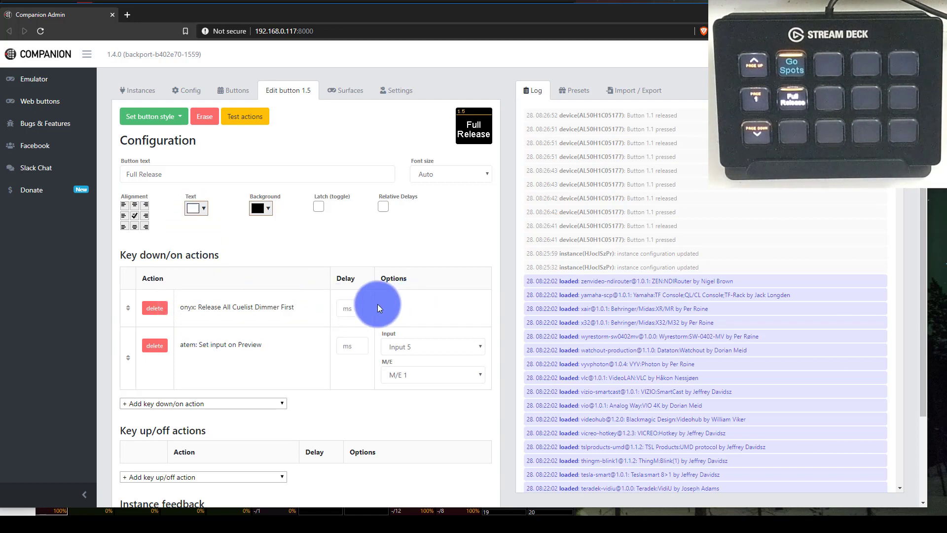
pyautogui.moveTo(232, 309); pyautogui.dragTo(296, 318)
pyautogui.click(298, 318)
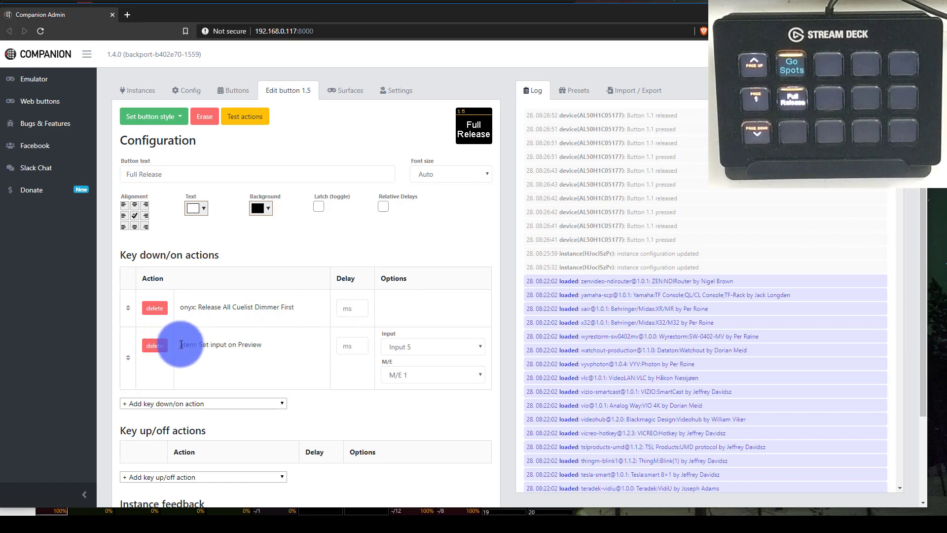
pyautogui.moveTo(181, 345); pyautogui.dragTo(280, 348)
pyautogui.click(280, 347)
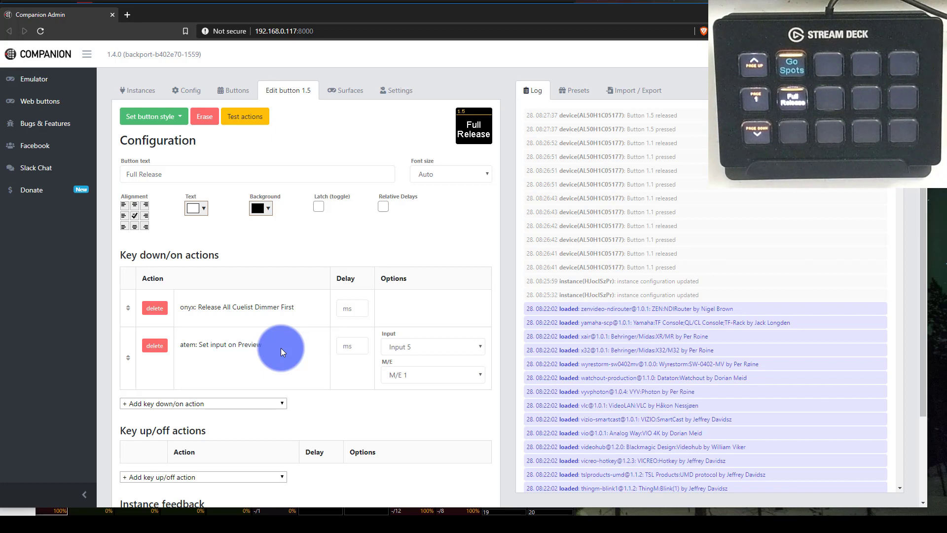
# - Glance at the Config page, then return to the button layout showing keys 1.1 and 1.5
pyautogui.click(232, 90)
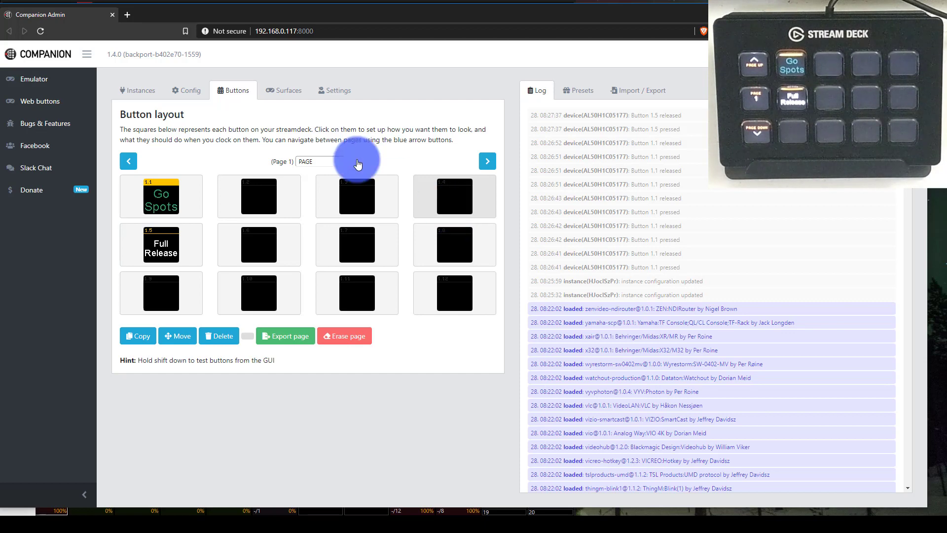
pyautogui.click(190, 94)
pyautogui.click(230, 90)
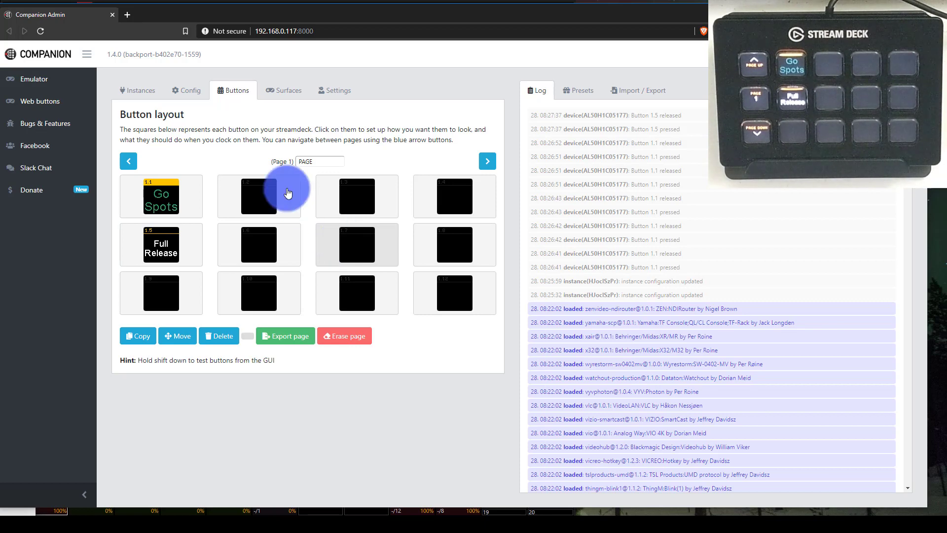
# - Close the Companion admin page and shut down the Companion server from the system tray
pyautogui.click(113, 14)
pyautogui.moveTo(38, 71); pyautogui.dragTo(2, 56)
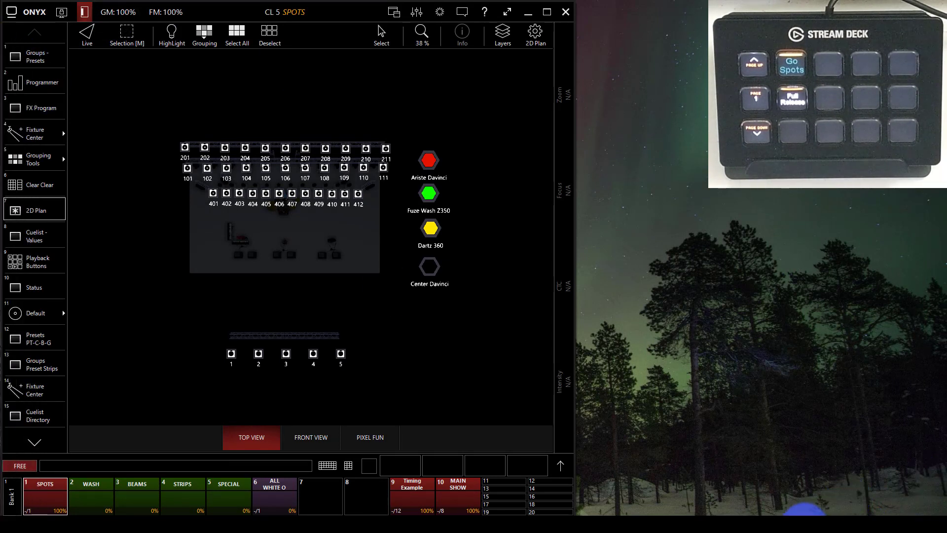
pyautogui.click(797, 513)
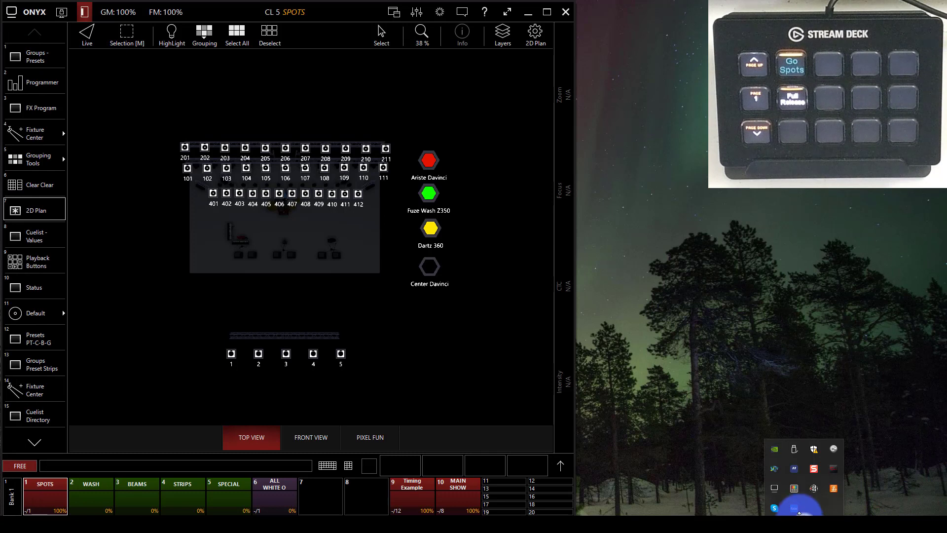
pyautogui.click(814, 489)
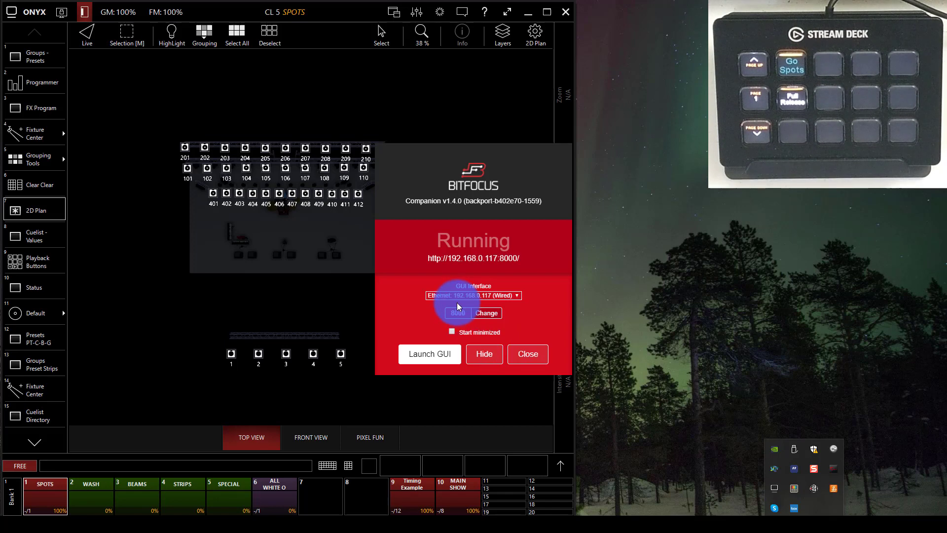
pyautogui.click(519, 358)
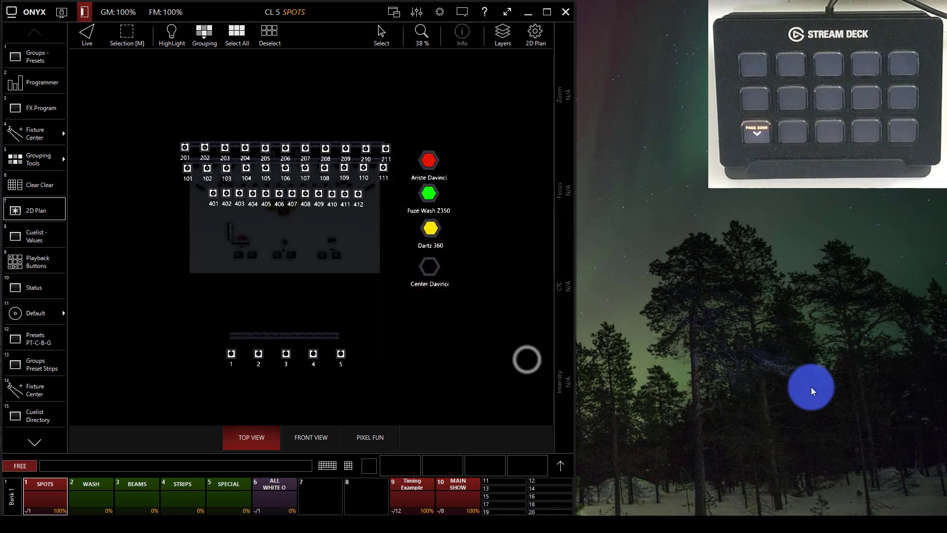
pyautogui.press('super')
# - Search 'show' to launch ShowCockpit and continue with the Onyx Streamdeck project
pyautogui.write('show')
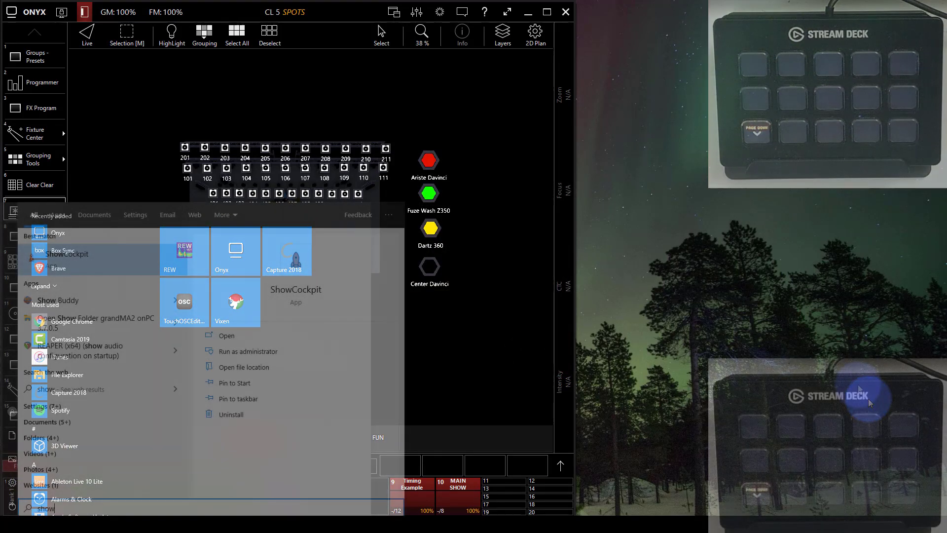
pyautogui.click(123, 255)
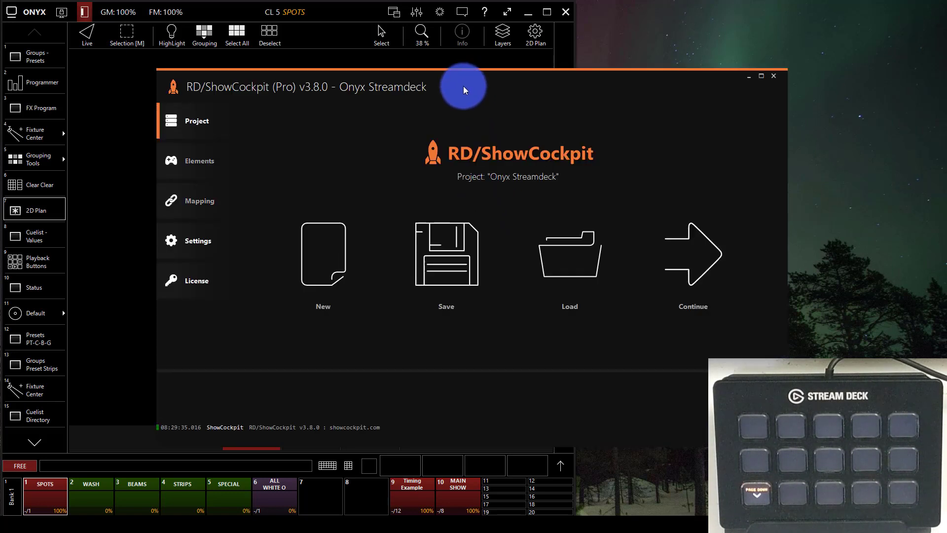
pyautogui.click(704, 258)
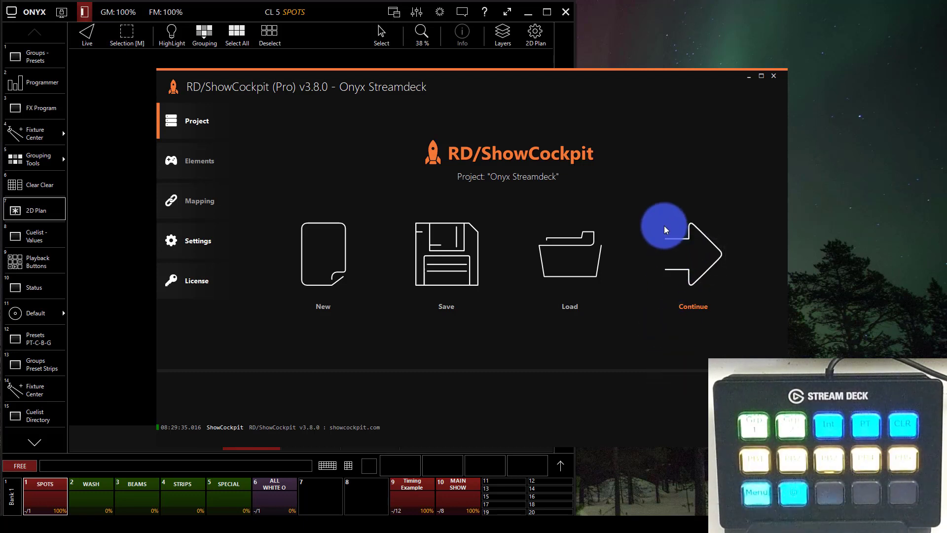
# - View the Elgato Stream Deck element in ShowCockpit, then bring up Onyx with Group 1 selected
pyautogui.click(683, 250)
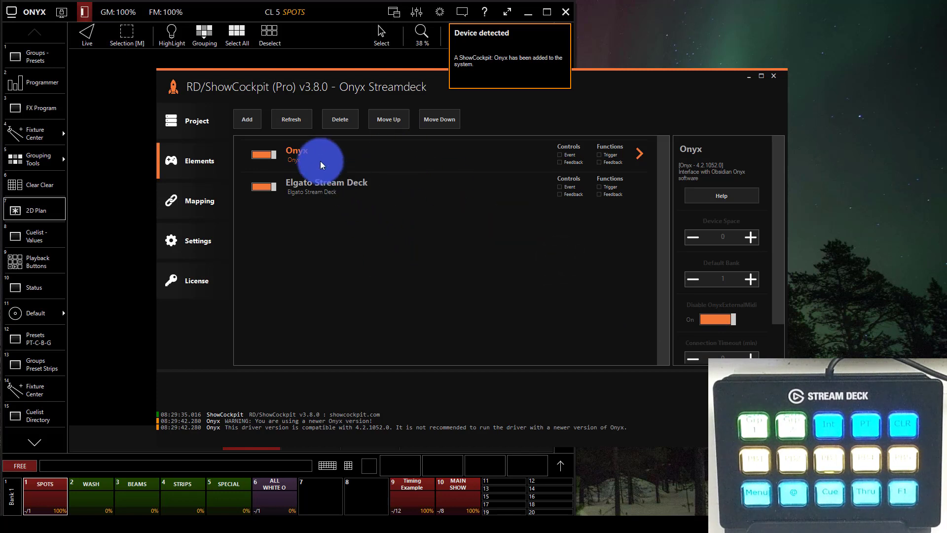
pyautogui.click(316, 181)
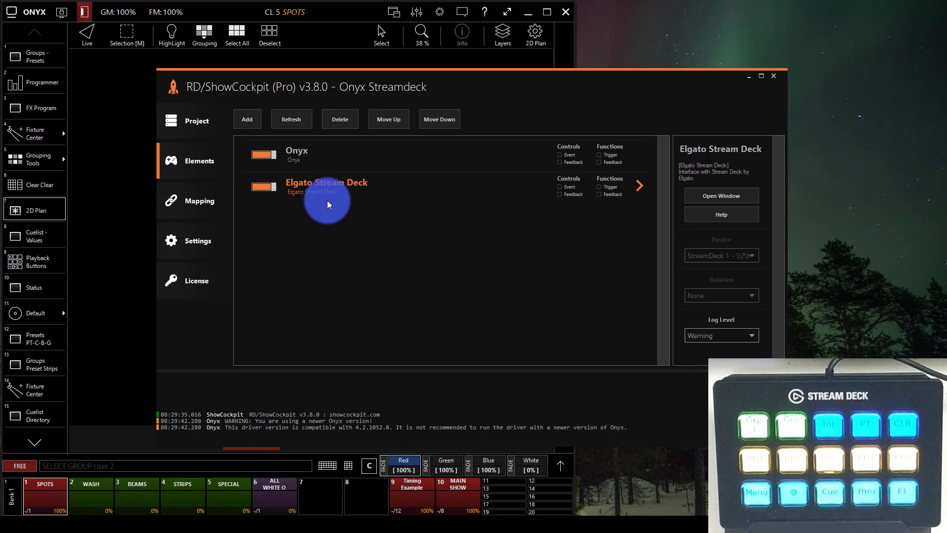
pyautogui.click(131, 205)
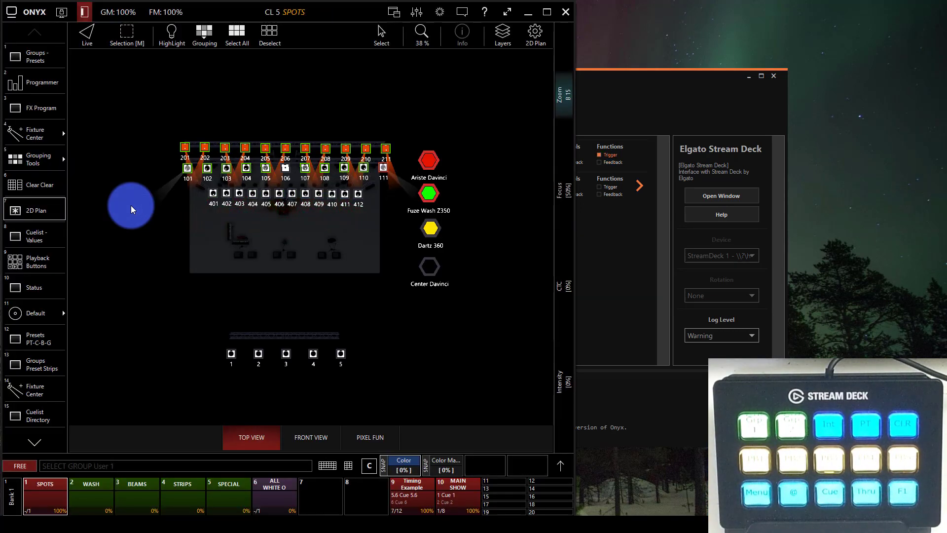
# - Make the Timing Example cuelist on playback 9 current, deselect all fixtures, and return to ShowCockpit
pyautogui.click(405, 510)
pyautogui.click(417, 449)
pyautogui.click(487, 404)
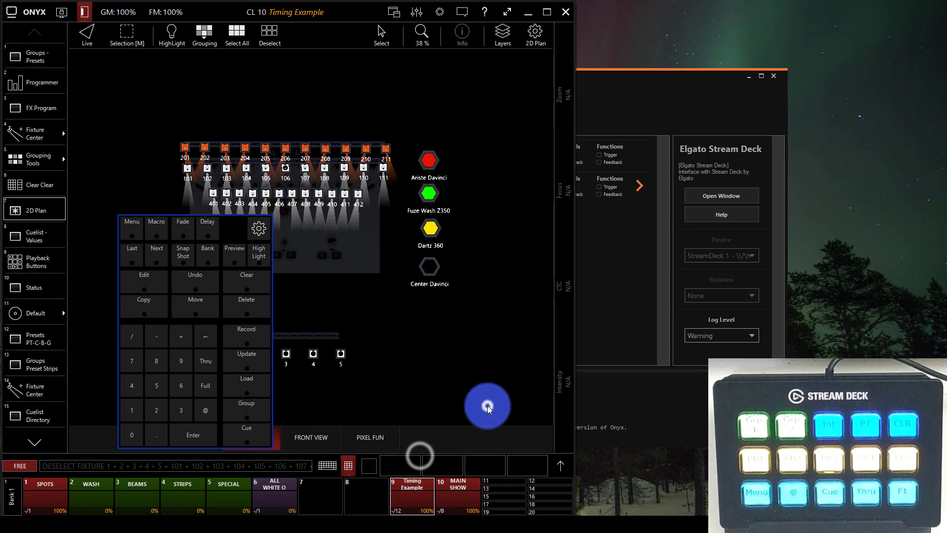
pyautogui.click(348, 465)
pyautogui.click(578, 281)
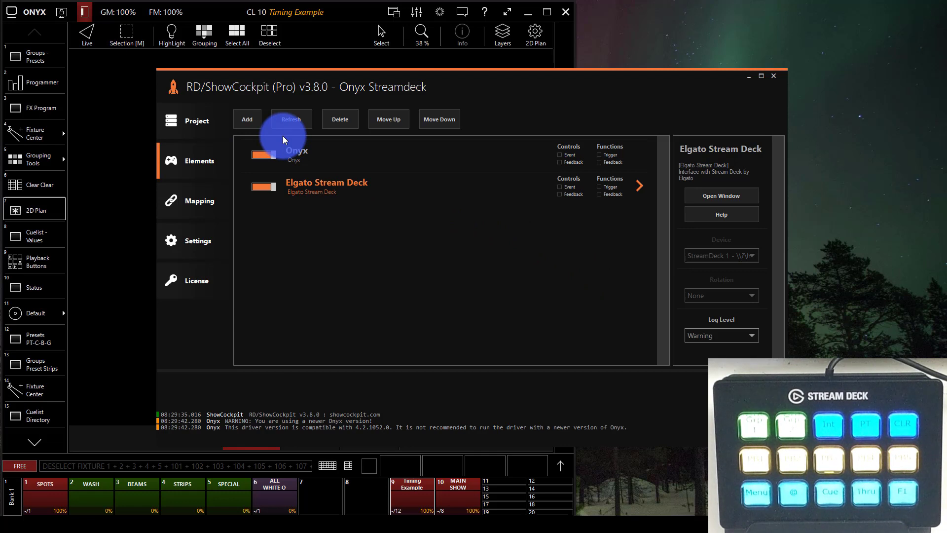
# - Trial-assign Submaster Button to Stream Deck key 2,1 on the Mapping page, then delete that mapping
pyautogui.click(203, 194)
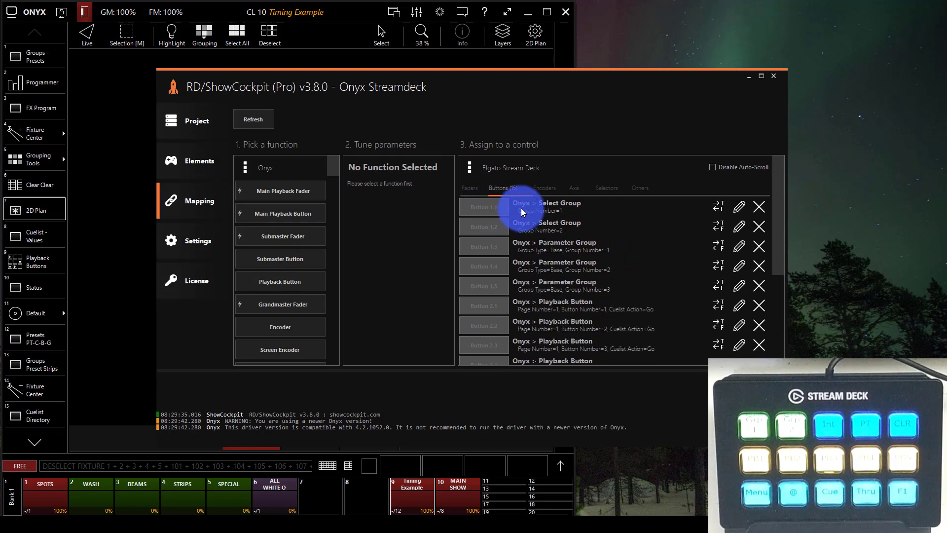
pyautogui.click(293, 262)
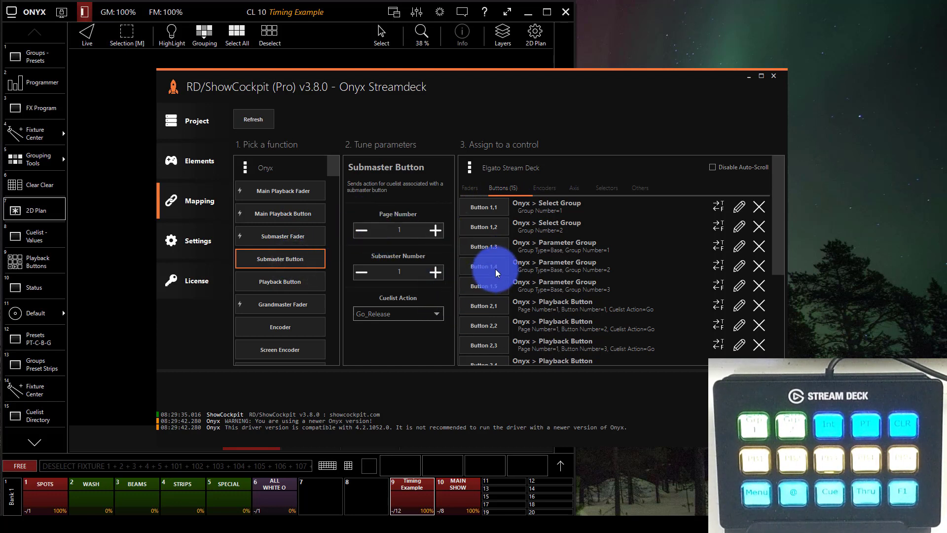
pyautogui.click(495, 306)
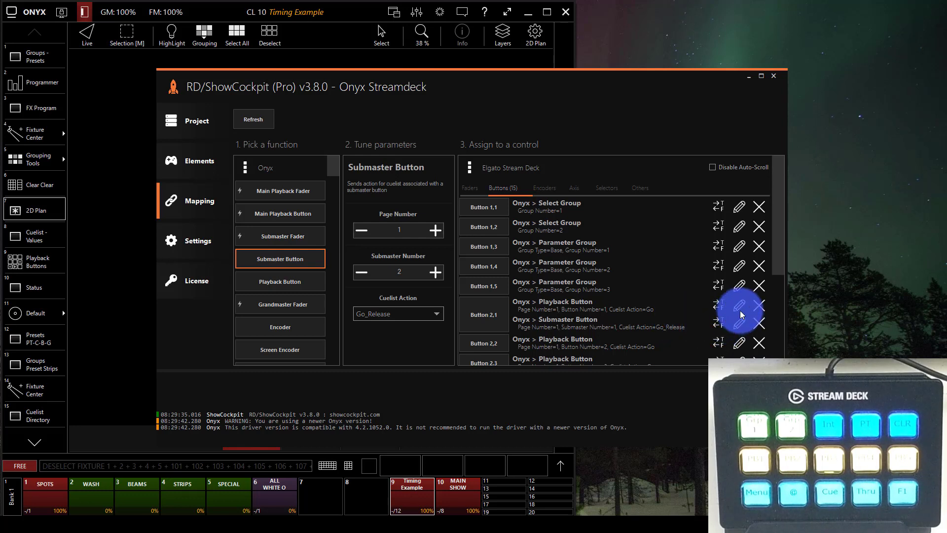
pyautogui.click(760, 324)
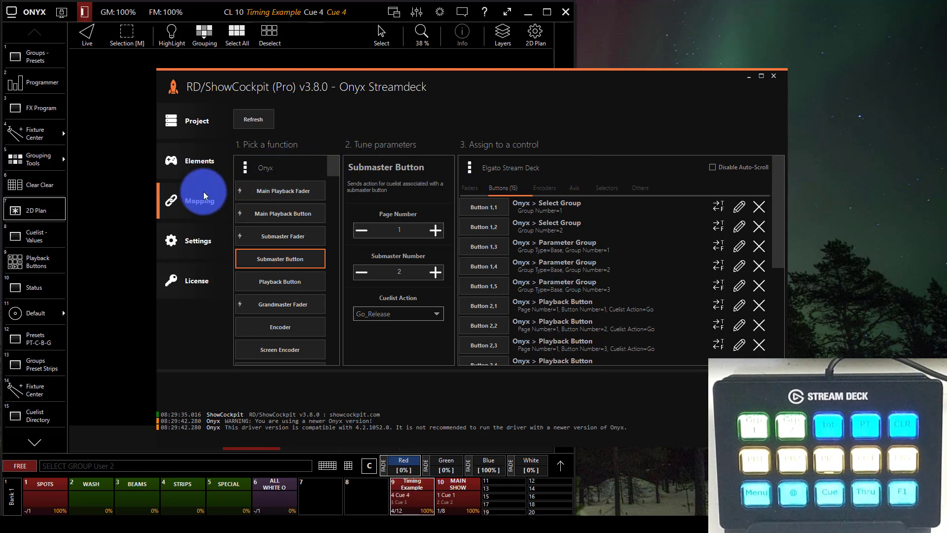
# - Open the Stream Deck key editor and toggle through its on, off and initial state editing modes
pyautogui.click(200, 154)
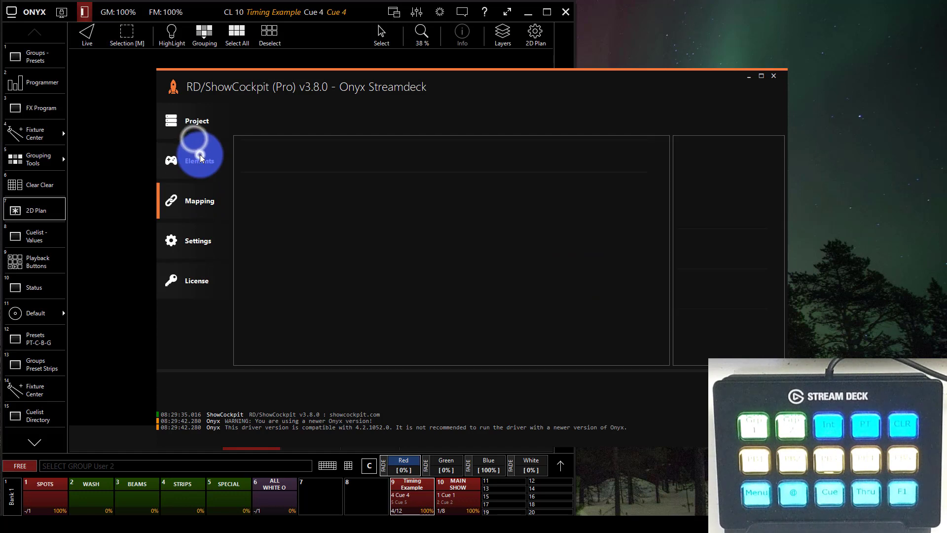
pyautogui.click(753, 200)
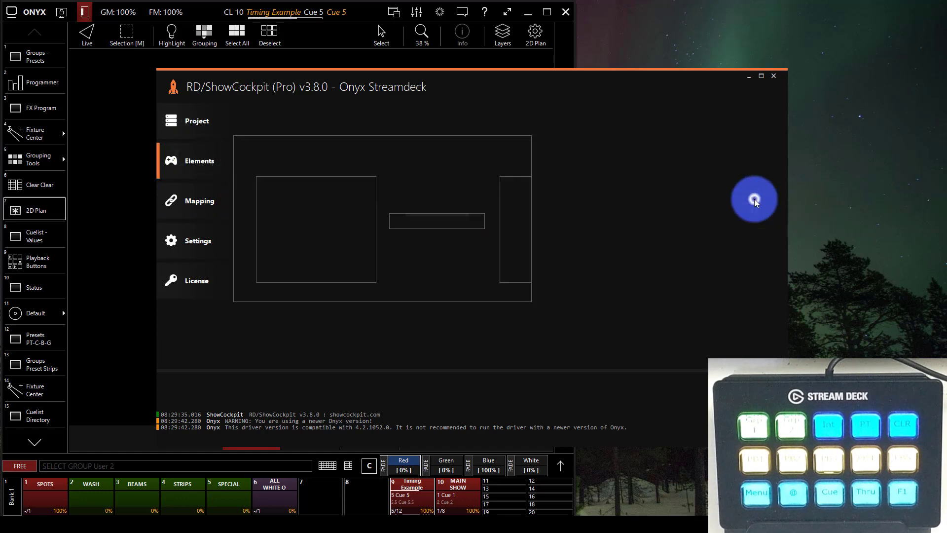
pyautogui.click(321, 242)
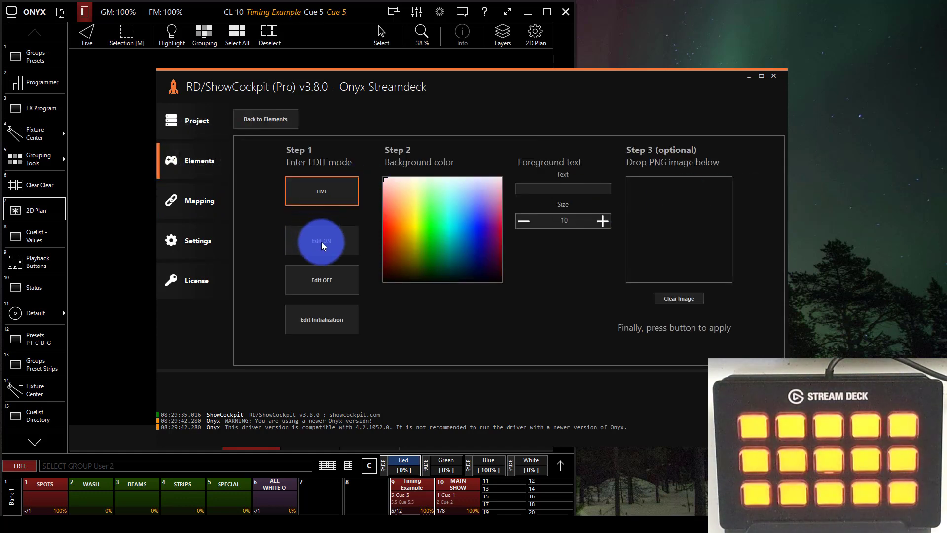
pyautogui.click(328, 281)
pyautogui.click(321, 325)
pyautogui.click(313, 274)
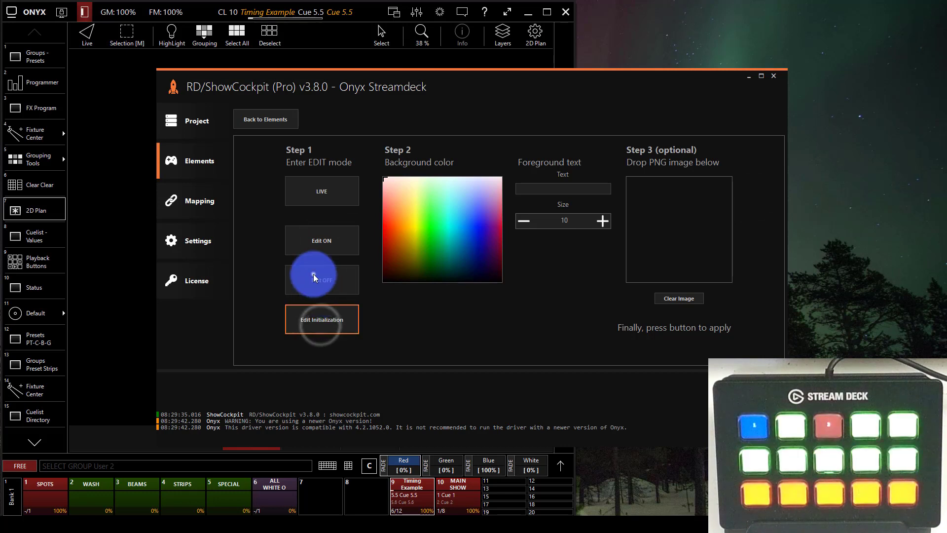
pyautogui.click(305, 241)
pyautogui.click(314, 187)
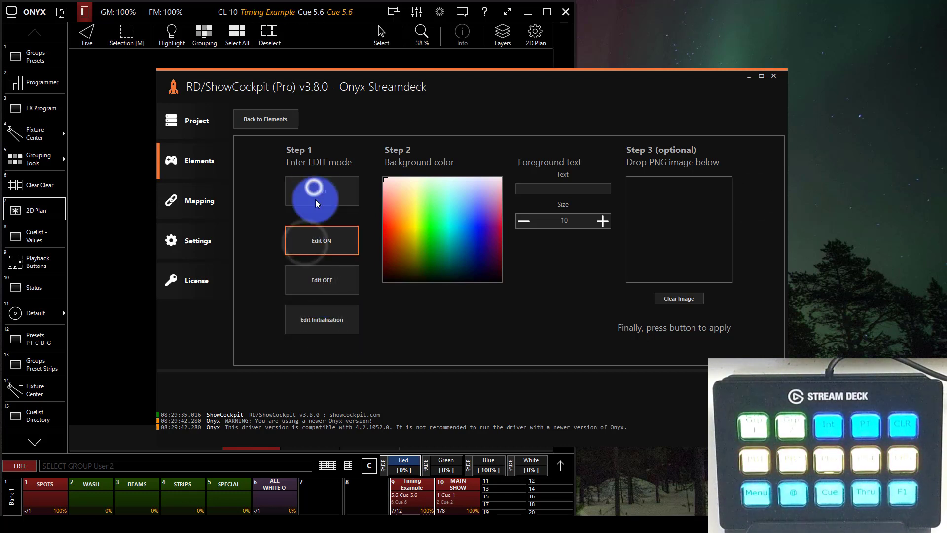
# - Give the keys' initial state a blue background with the foreground text 'Button'
pyautogui.click(330, 324)
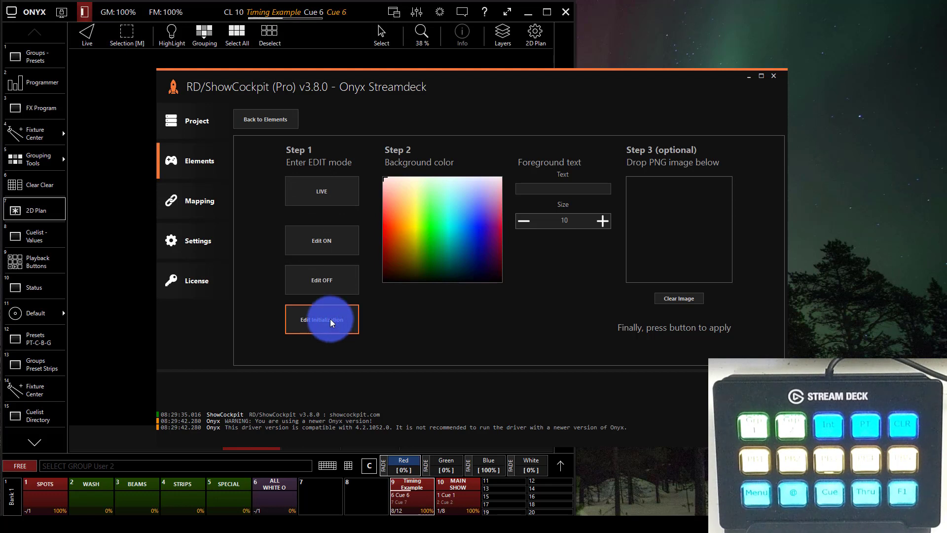
pyautogui.click(472, 213)
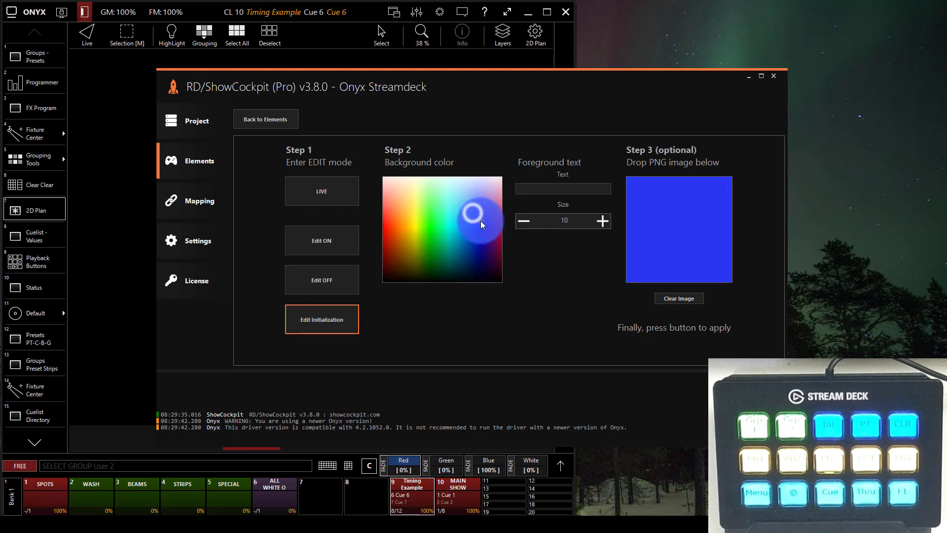
pyautogui.click(551, 189)
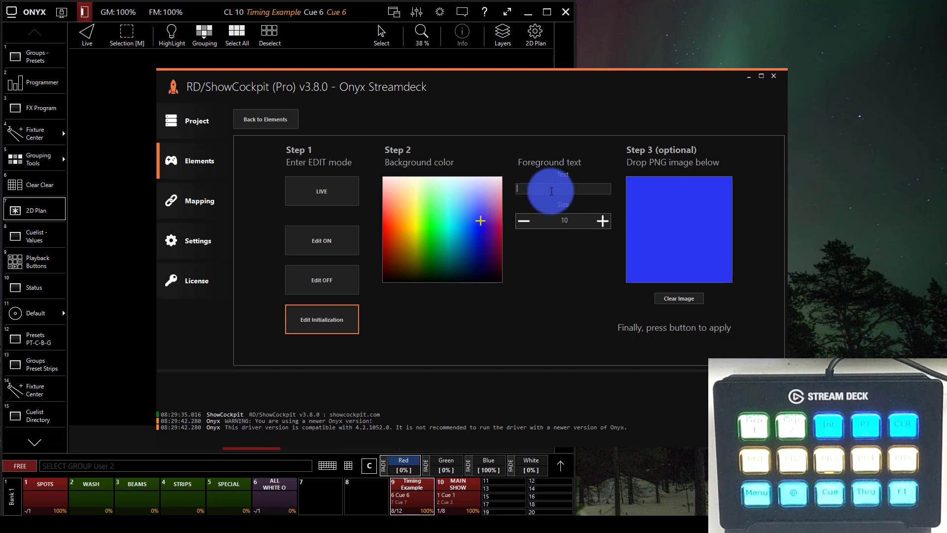
pyautogui.write('Button')
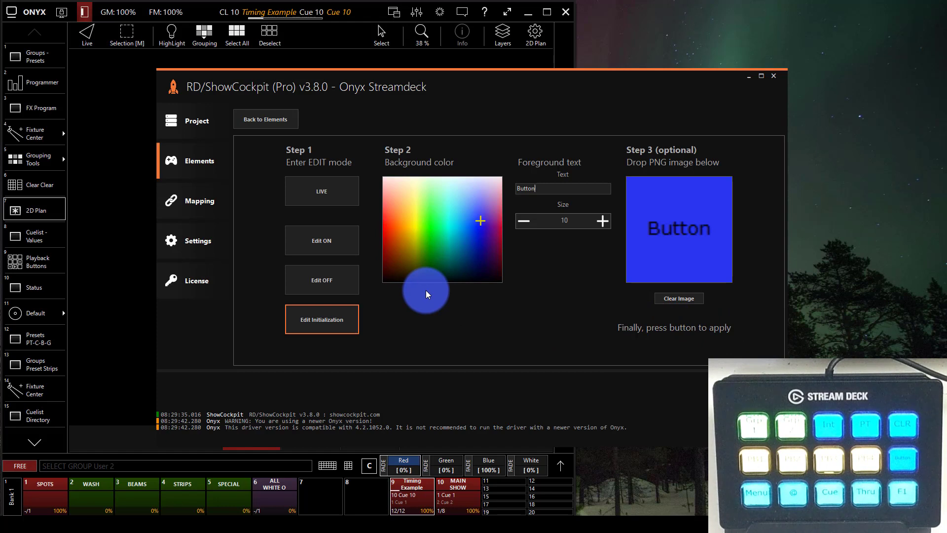
pyautogui.click(191, 194)
# - Browse between ShowCockpit's Elements, Mapping and Settings pages
pyautogui.click(191, 177)
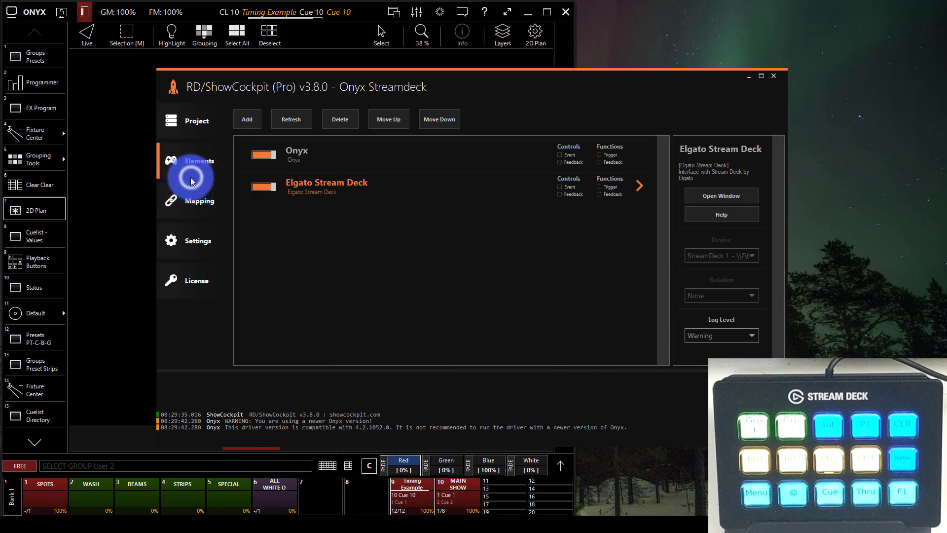
pyautogui.click(185, 190)
pyautogui.click(192, 167)
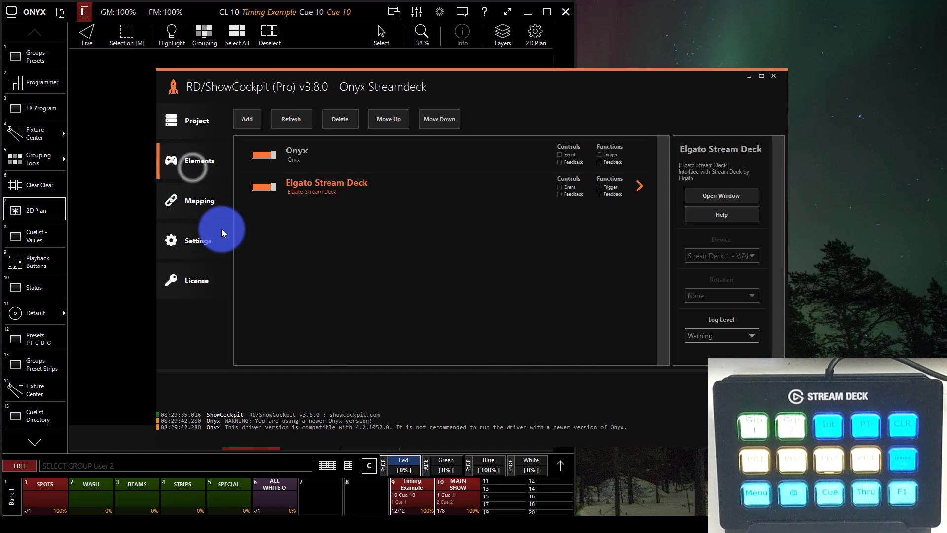
pyautogui.click(220, 229)
pyautogui.click(199, 192)
pyautogui.click(201, 177)
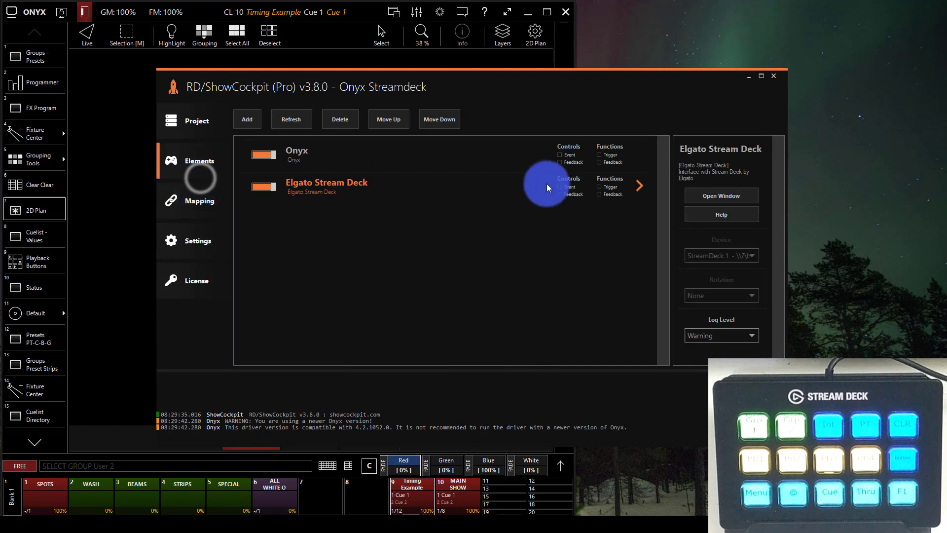
# - Change the Stream Deck key background colour to green, then select the Elgato Stream Deck element
pyautogui.click(720, 197)
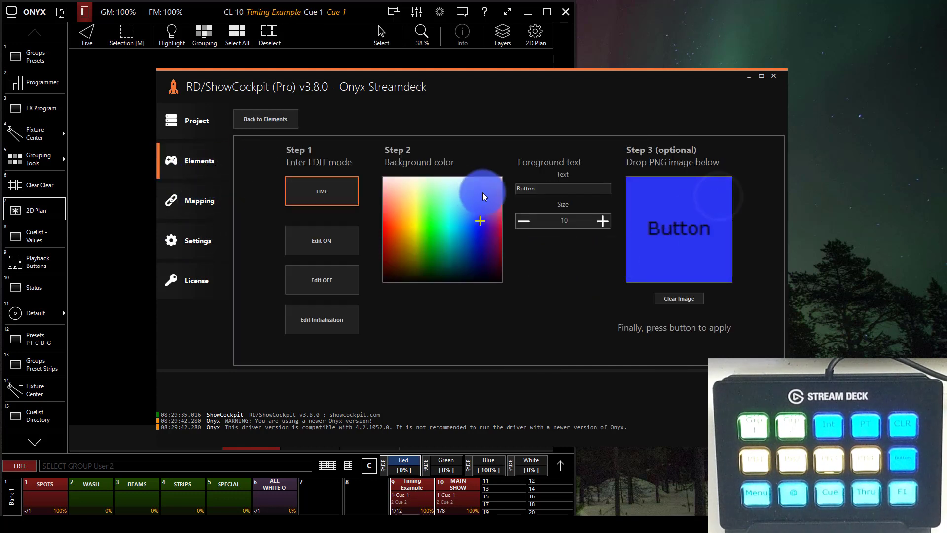
pyautogui.moveTo(483, 193); pyautogui.dragTo(443, 218)
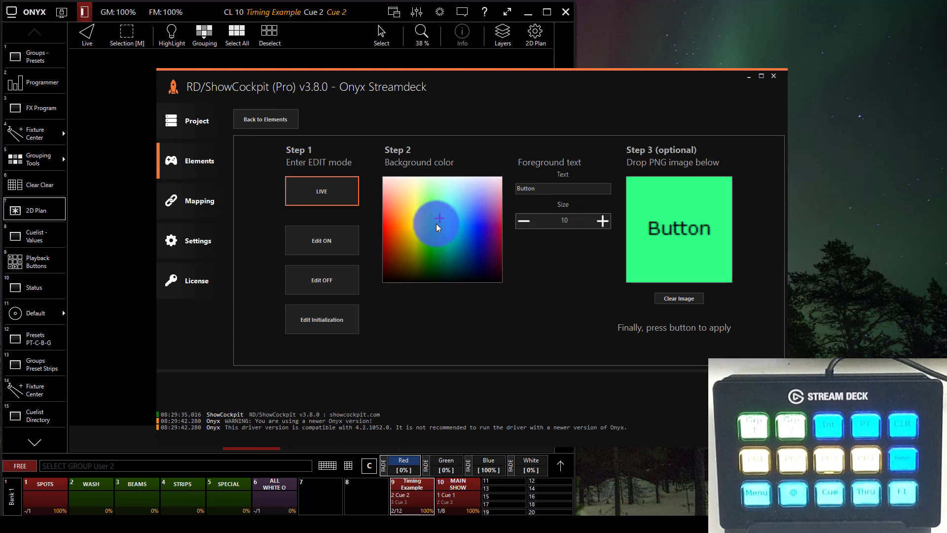
pyautogui.click(197, 121)
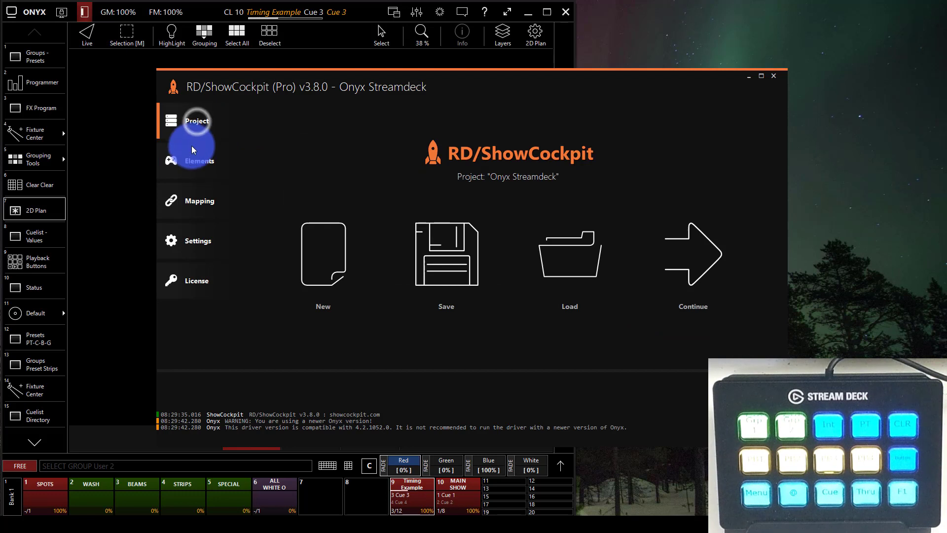
pyautogui.click(191, 146)
pyautogui.click(313, 198)
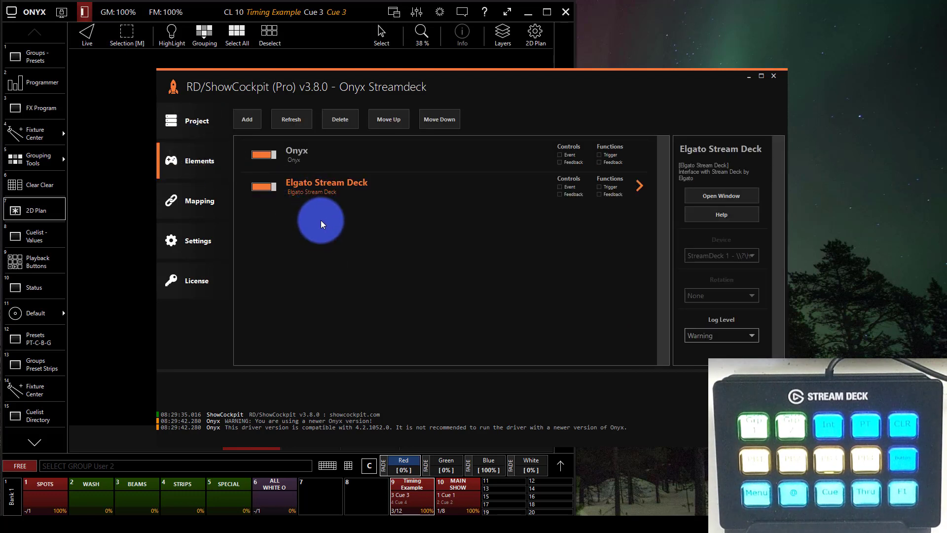
# - Open the Onyx function mapping and choose Screen Encoder, after trying Playback Button and Encoder
pyautogui.click(273, 158)
pyautogui.click(180, 200)
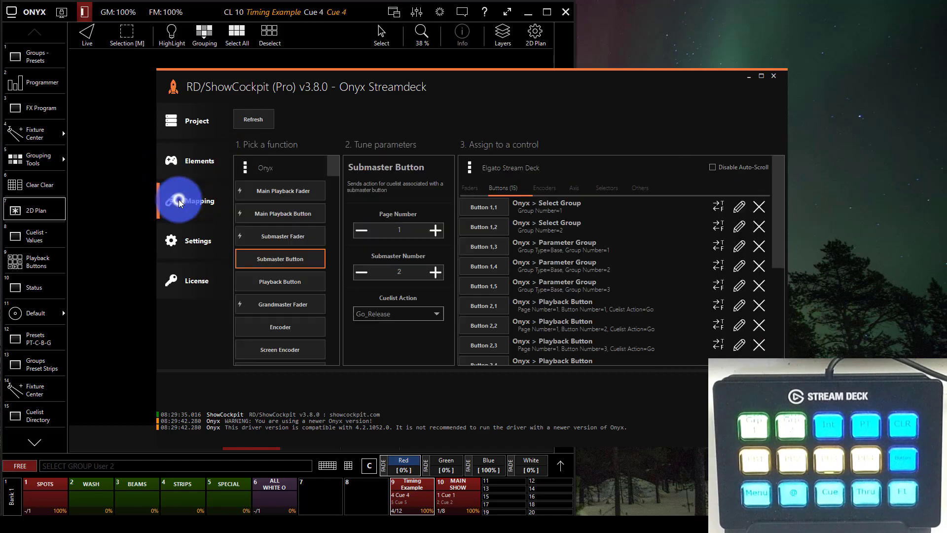
pyautogui.scroll(-3, 283, 206)
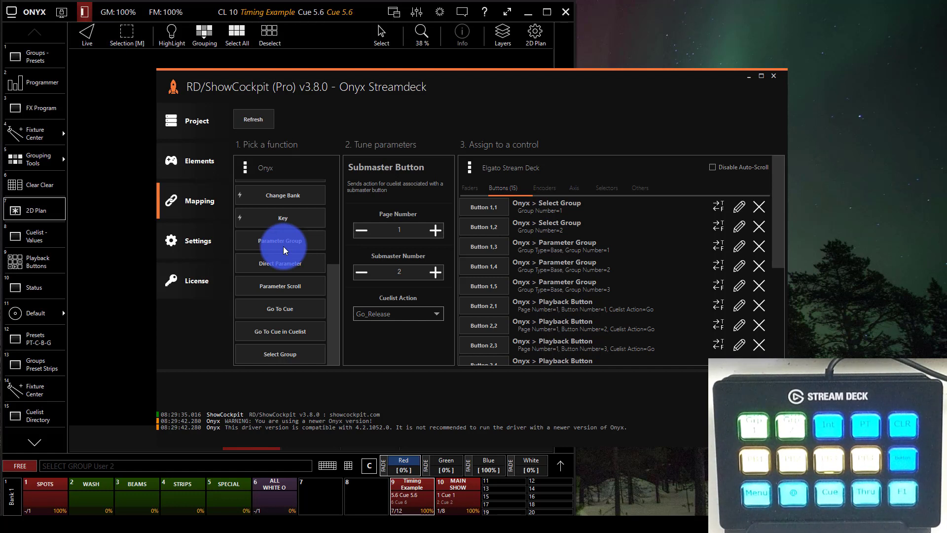
pyautogui.scroll(5, 284, 247)
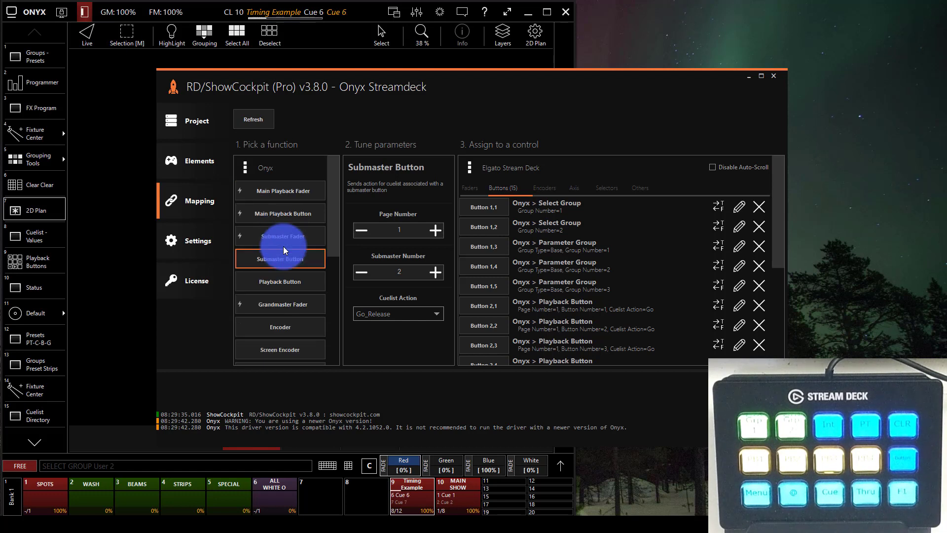
pyautogui.click(281, 280)
pyautogui.scroll(-1, 280, 280)
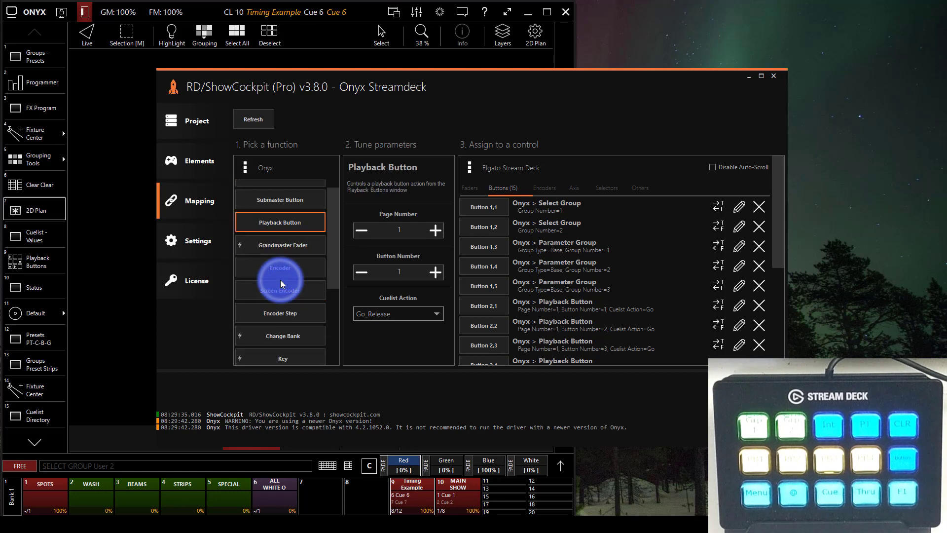
pyautogui.click(269, 267)
pyautogui.click(276, 292)
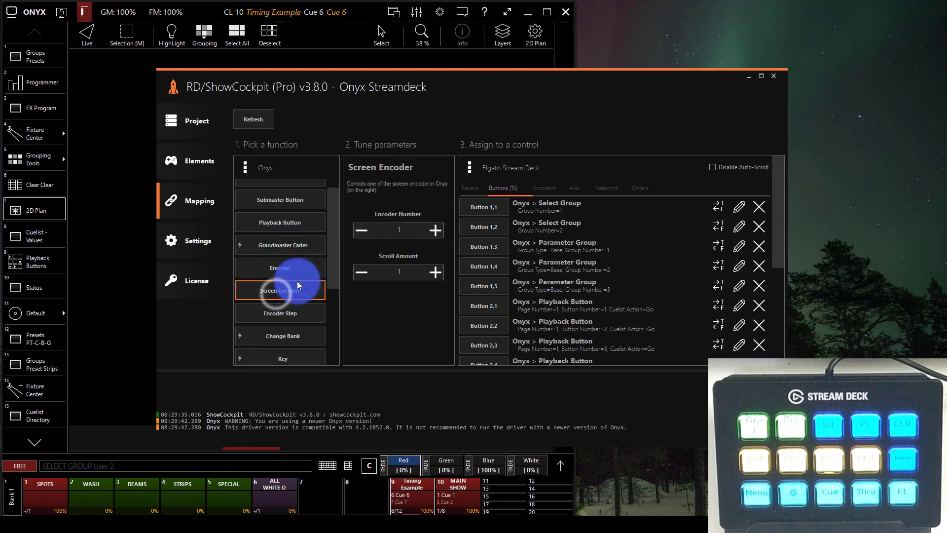